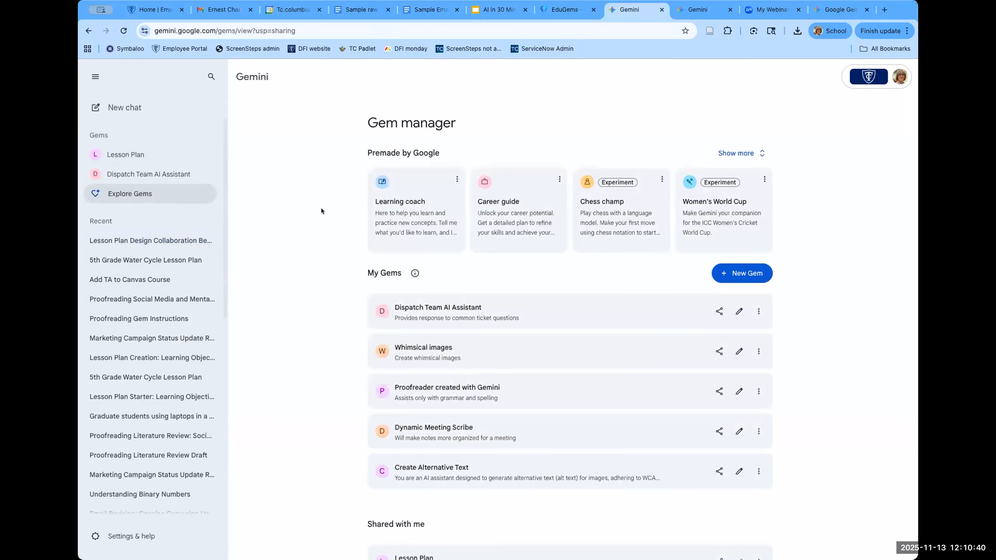
Step: Expand the full list of Google's premade Gems and look through the personal and shared Gems in the Gem manager
{"action": "left_click", "coordinate": [741, 157]}
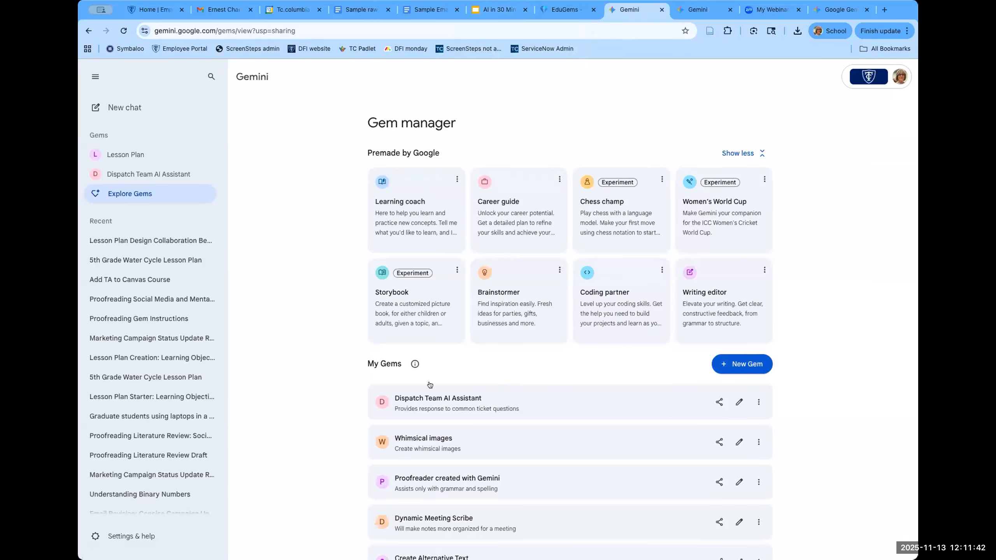
{"action": "scroll", "coordinate": [542, 418], "scroll_direction": "down", "scroll_amount": 5}
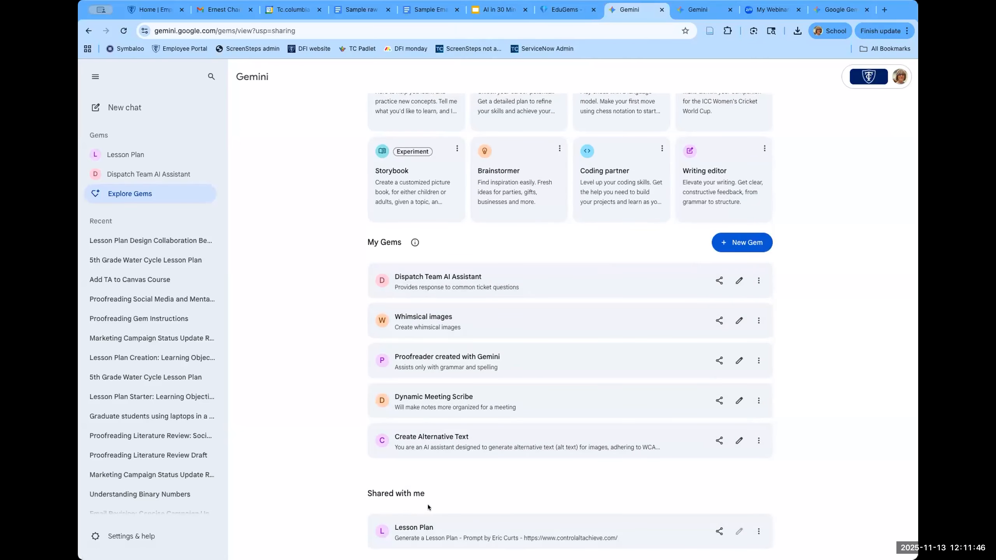
{"action": "scroll", "coordinate": [428, 507], "scroll_direction": "down", "scroll_amount": 1}
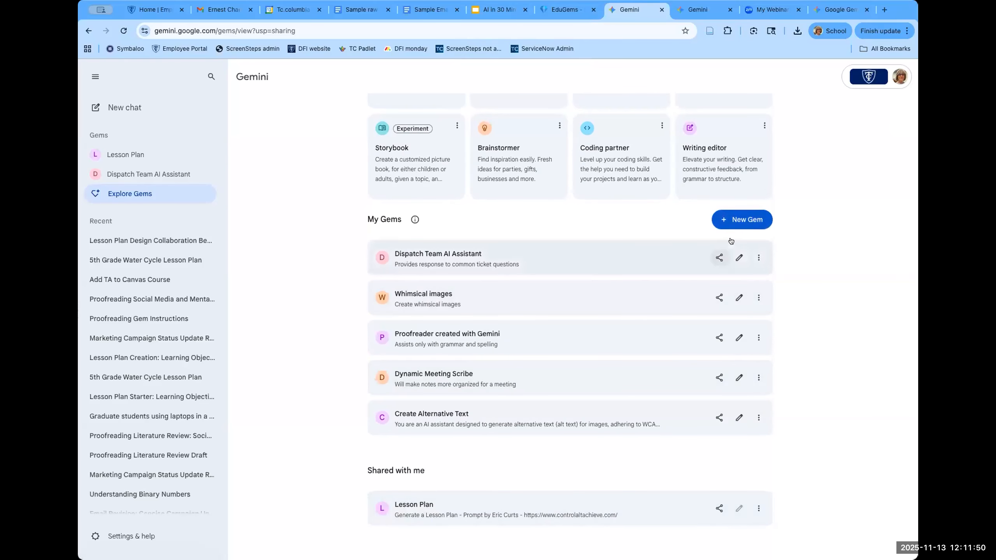
Step: Create a new Gem and name it "Email improver"
{"action": "left_click", "coordinate": [736, 219]}
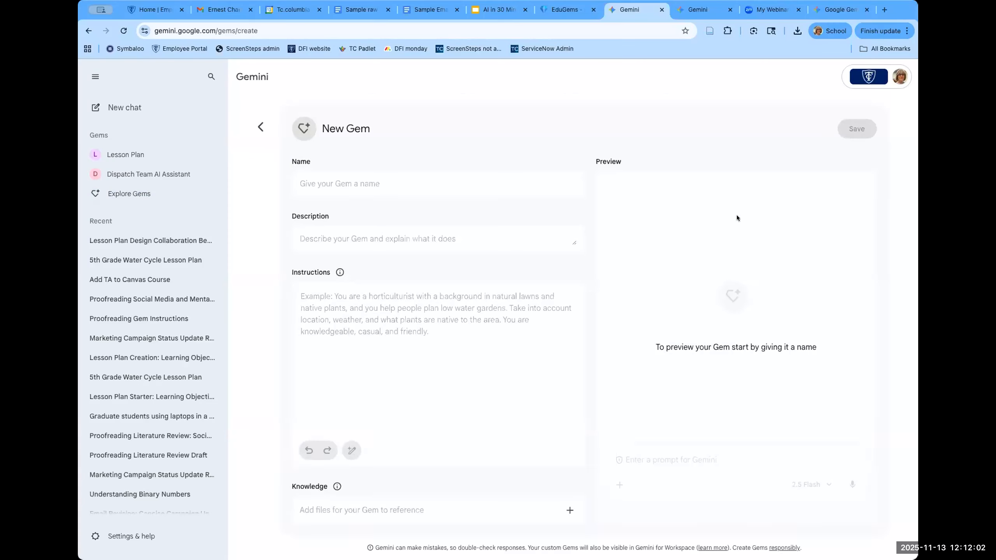
{"action": "left_click", "coordinate": [368, 183]}
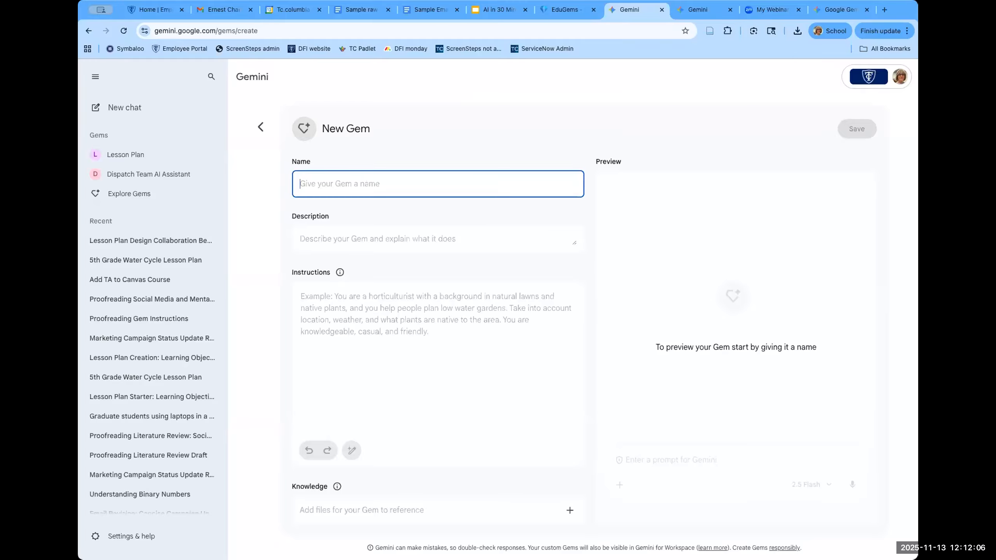
{"action": "type", "text": "Email imo"}
{"action": "key", "text": "BackSpace"}
{"action": "type", "text": "ro"}
{"action": "key", "text": "BackSpace"}
{"action": "key", "text": "BackSpace"}
{"action": "type", "text": "prover"}
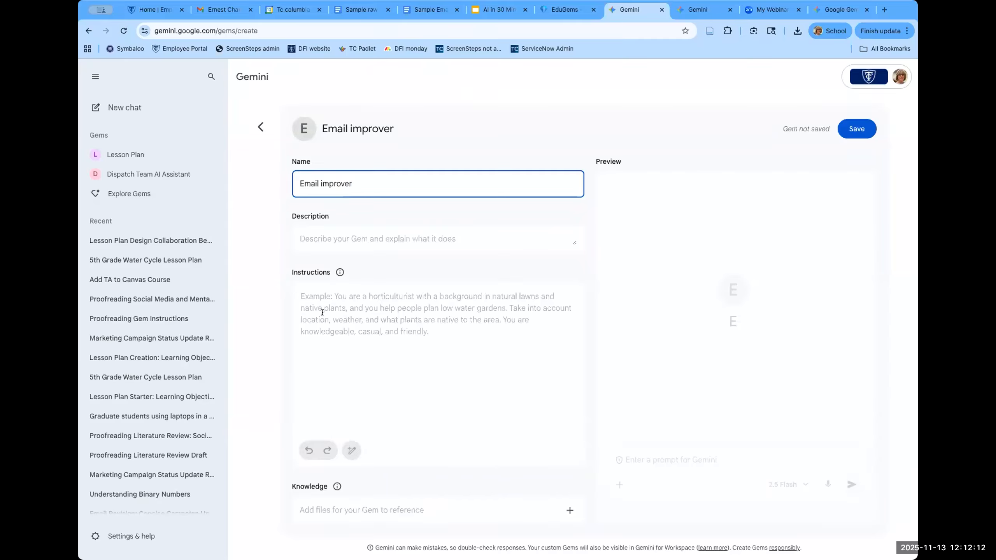
Step: Give the Gem the description "Will make emails clear and concise"
{"action": "left_click", "coordinate": [316, 233]}
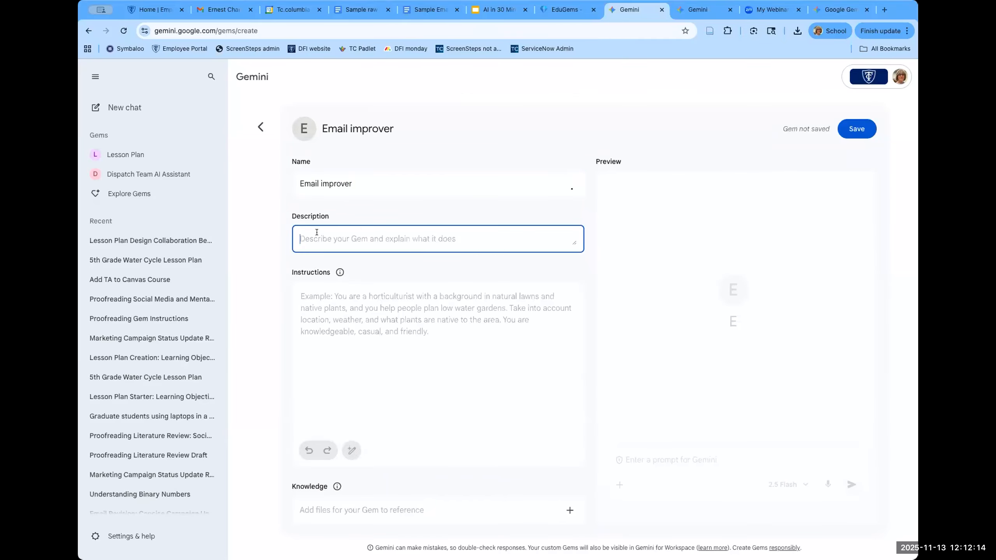
{"action": "type", "text": "Will make e"}
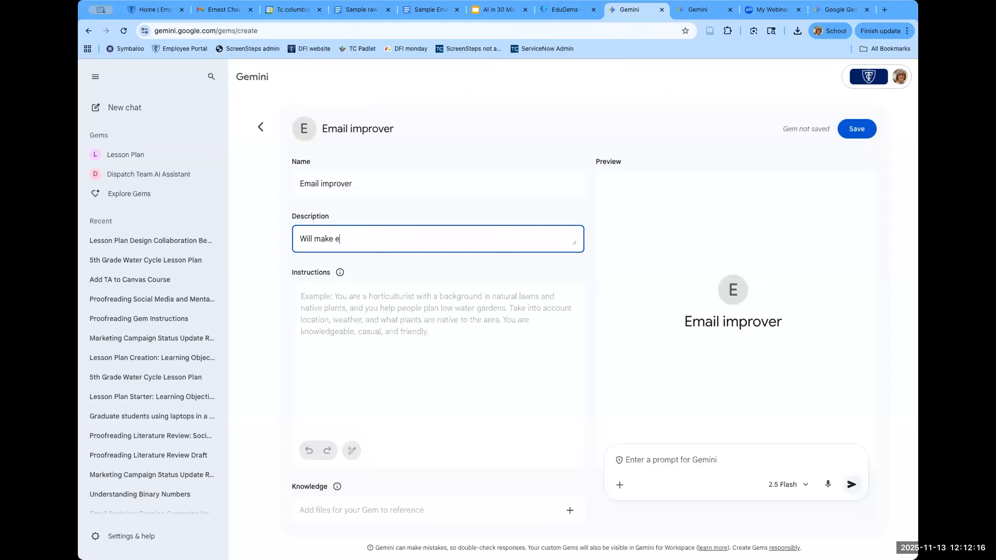
{"action": "type", "text": "mail sclear and concise"}
Step: Write the Gem's instructions: "I will enter some email text and I want you to respond with a version that is clear and concise."
{"action": "left_click", "coordinate": [325, 305]}
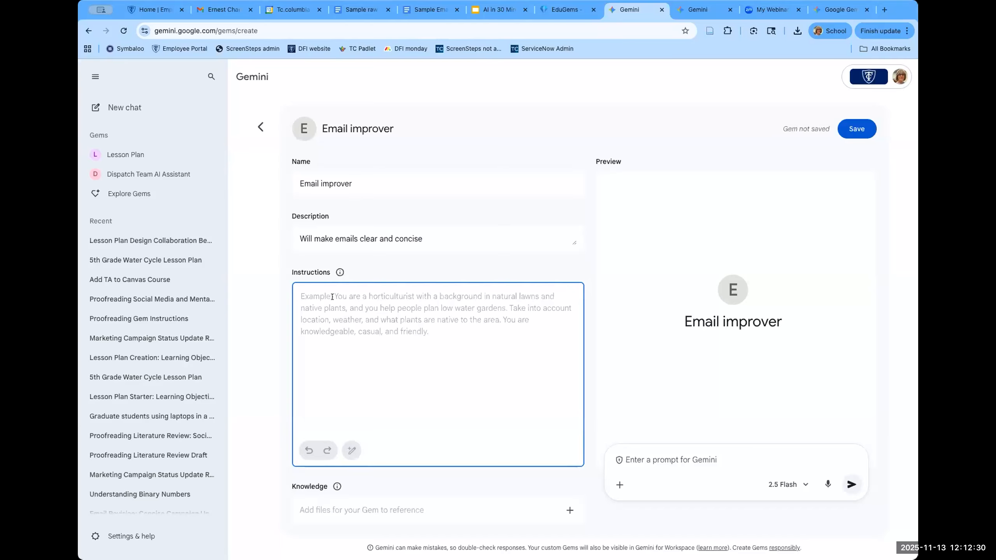
{"action": "type", "text": "I will"}
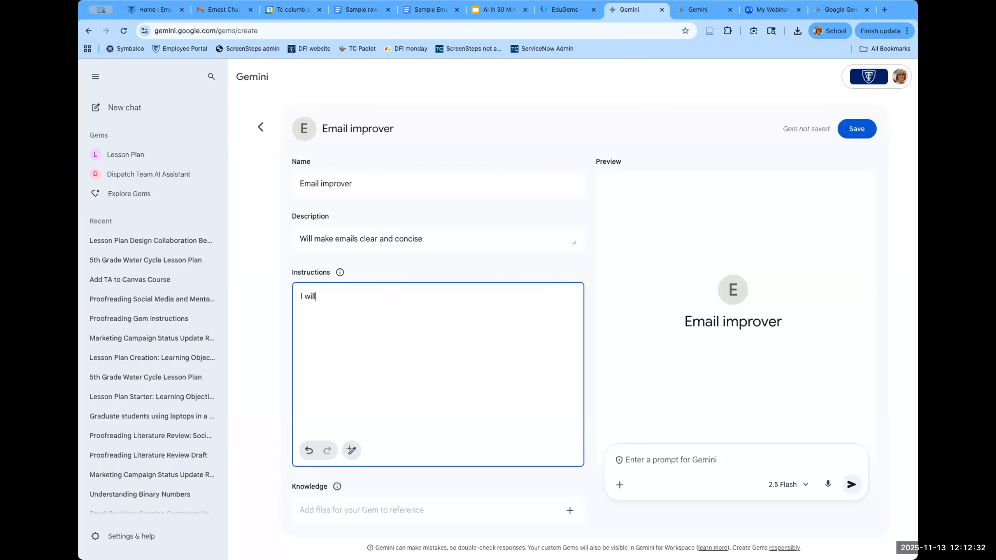
{"action": "type", "text": " enter some E"}
{"action": "key", "text": "BackSpace"}
{"action": "type", "text": "email text and I want "}
{"action": "type", "text": "y"}
{"action": "key", "text": "BackSpace"}
{"action": "type", "text": "I want you to"}
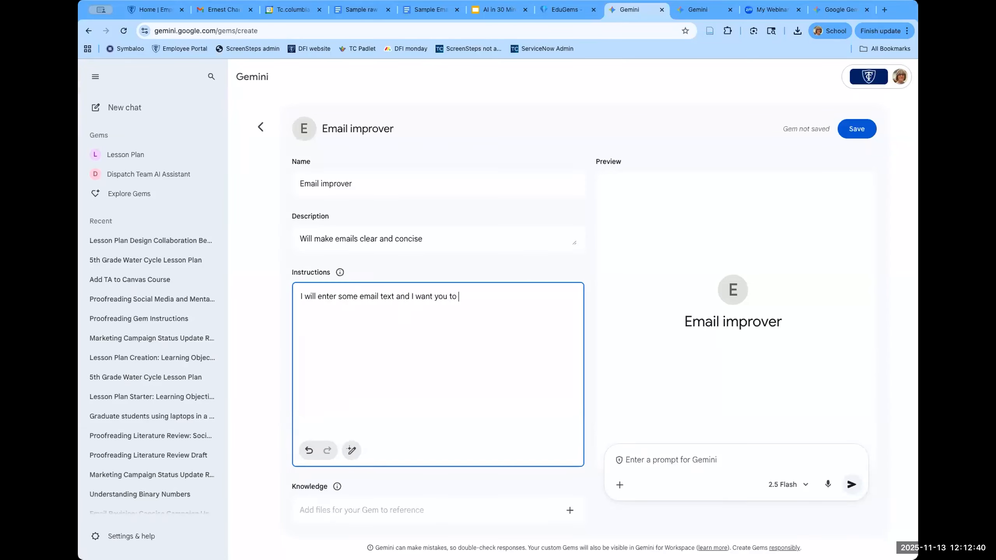
{"action": "type", "text": " respond with a version that is cela"}
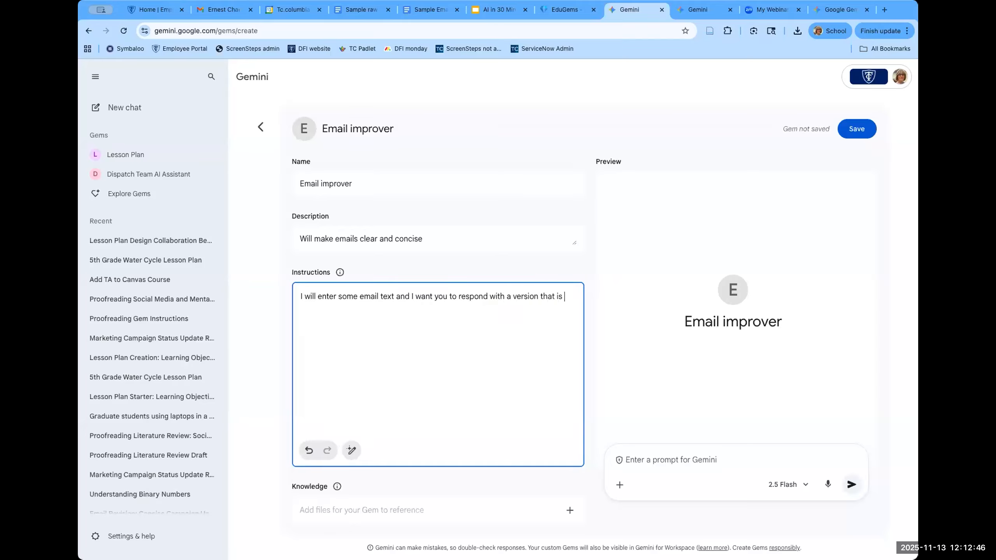
{"action": "type", "text": "r"}
{"action": "key", "text": "BackSpace"}
{"action": "key", "text": "BackSpace"}
{"action": "key", "text": "BackSpace"}
{"action": "key", "text": "BackSpace"}
{"action": "type", "text": "lear and cocnc"}
{"action": "key", "text": "BackSpace"}
{"action": "key", "text": "BackSpace"}
{"action": "type", "text": "ncise."}
Step: Save the Email improver Gem and start a chat with it
{"action": "left_click", "coordinate": [853, 130]}
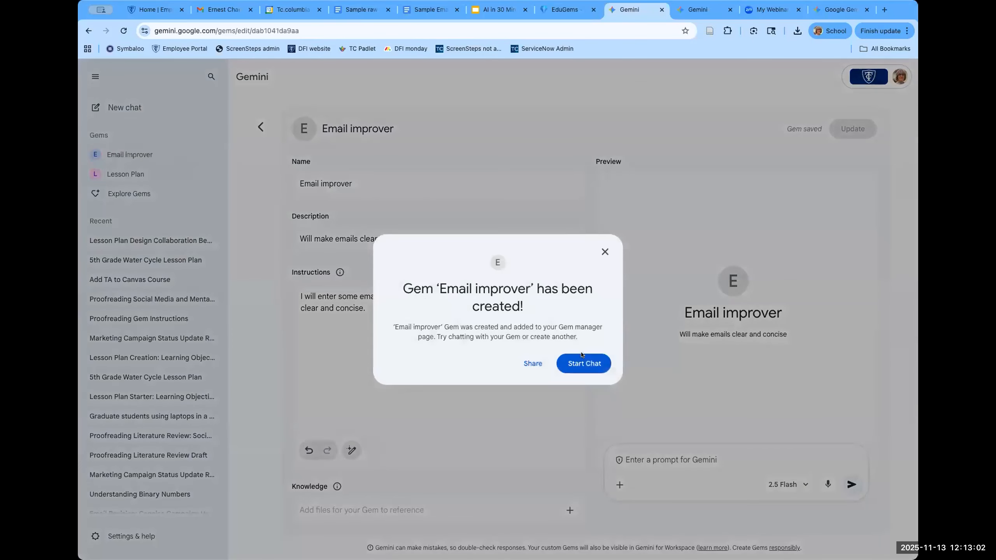
{"action": "left_click", "coordinate": [580, 364]}
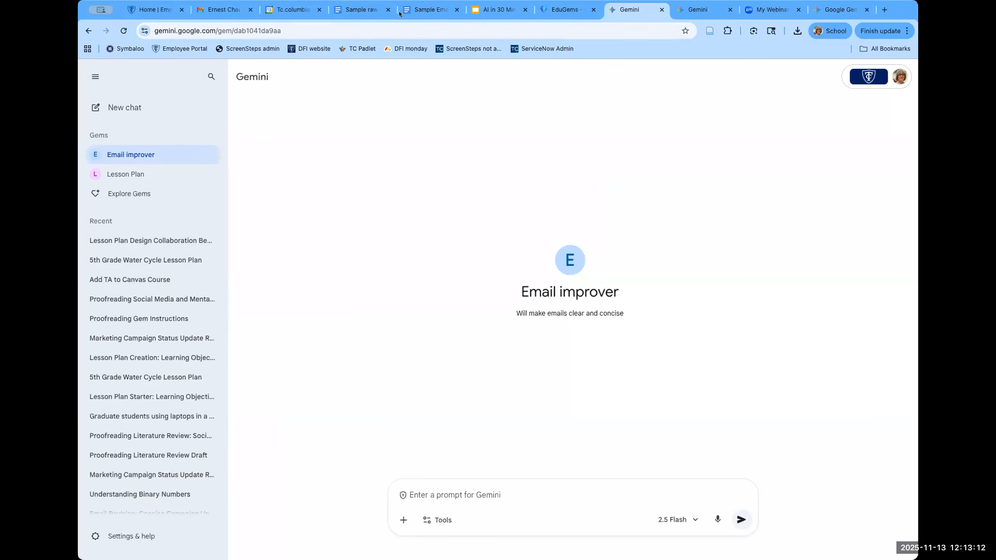
Step: Switch to the "Sample Email for Gem improvement" Google Doc and copy the email from "Hi Team," through its closing sentence
{"action": "left_click", "coordinate": [427, 11]}
{"action": "scroll", "coordinate": [504, 318], "scroll_direction": "up", "scroll_amount": 5}
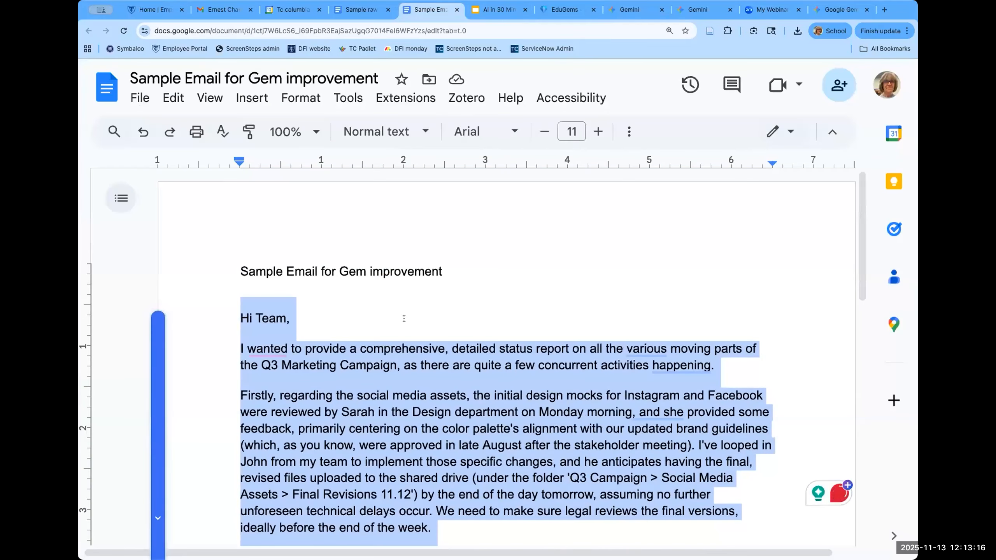
{"action": "left_click", "coordinate": [342, 327]}
{"action": "key", "text": "Home"}
{"action": "scroll", "coordinate": [478, 388], "scroll_direction": "down", "scroll_amount": 8}
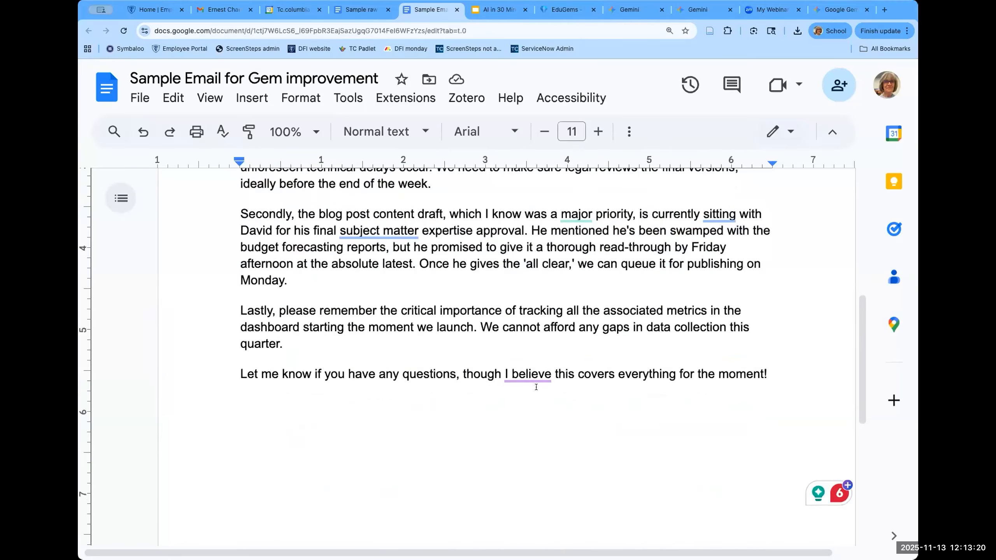
{"action": "left_click", "coordinate": [775, 374], "text": "shift"}
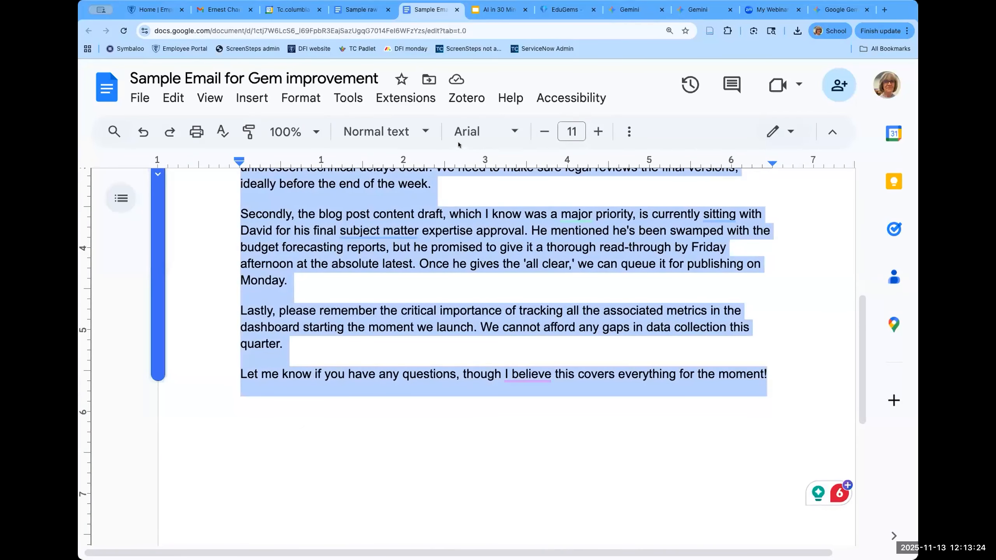
Step: Return to the Email improver chat in Gemini and submit "Improve this email:" followed by the copied email text
{"action": "left_click", "coordinate": [632, 11]}
{"action": "left_click", "coordinate": [494, 493]}
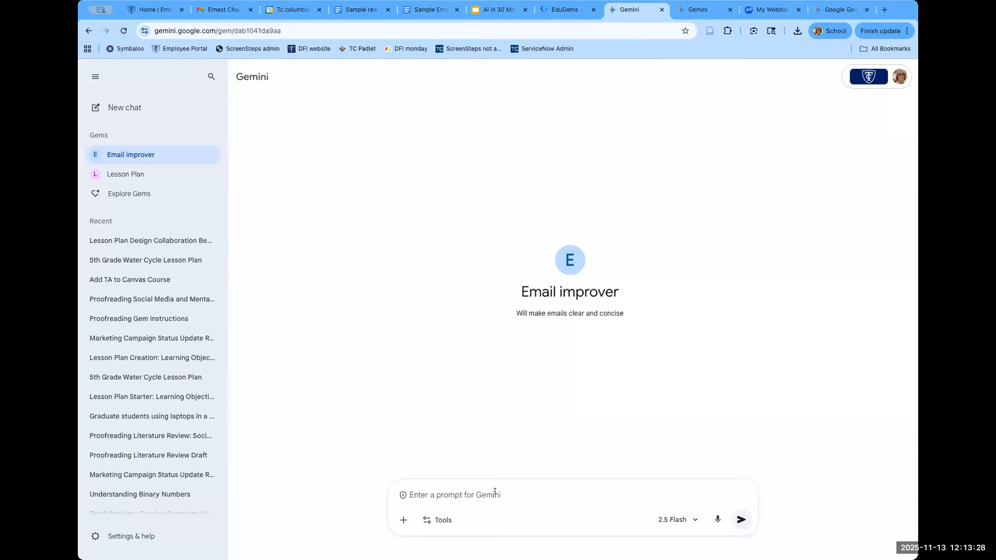
{"action": "type", "text": "Improve this email:"}
{"action": "key", "text": "super+v"}
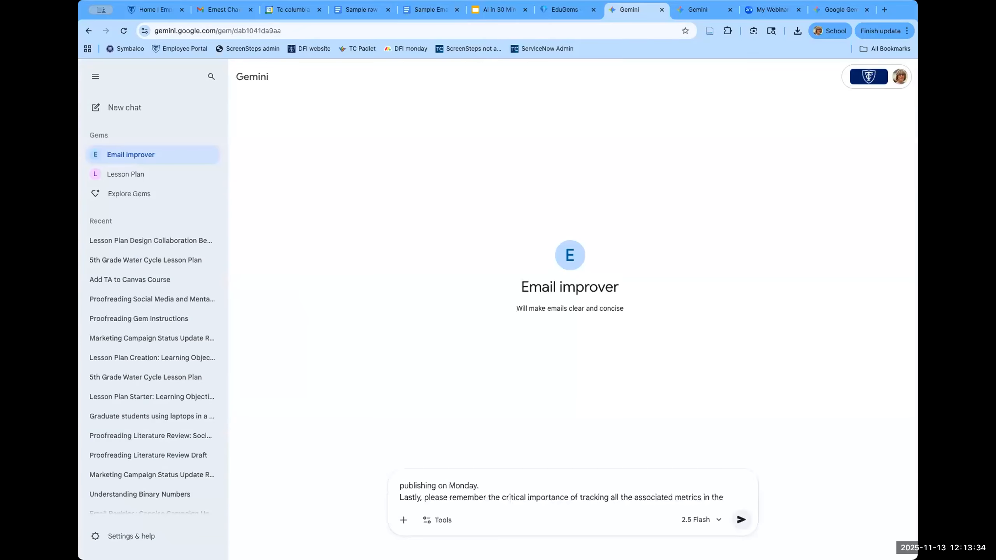
{"action": "key", "text": "Return"}
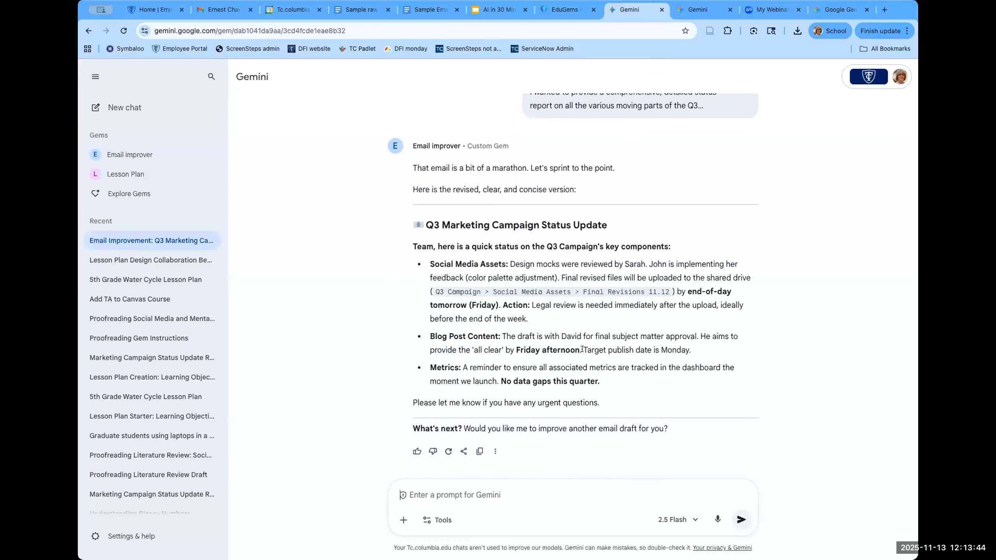
Step: Review the original sample email and the Gem's revised version, and reopen the Email improver Gem's start page
{"action": "left_click", "coordinate": [431, 10]}
{"action": "scroll", "coordinate": [581, 272], "scroll_direction": "up", "scroll_amount": 8}
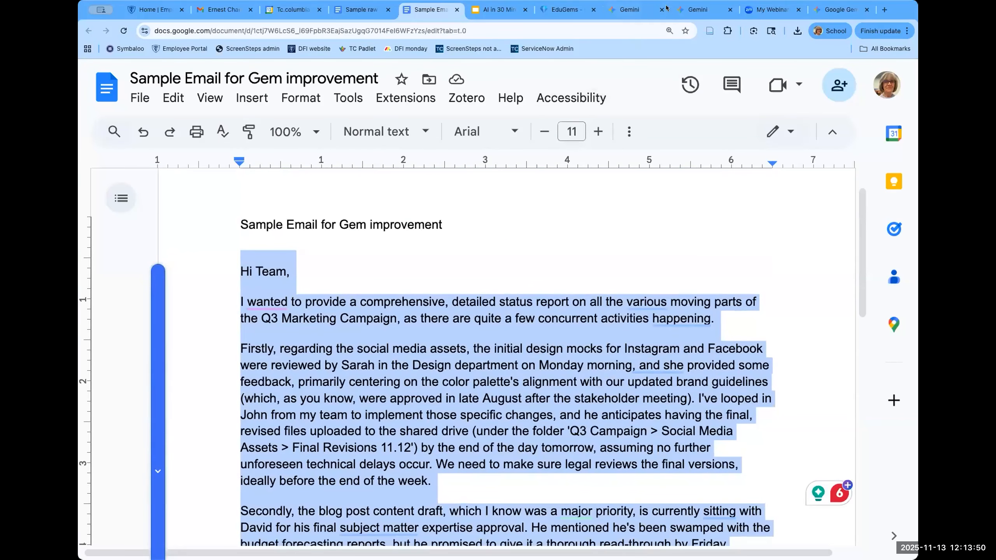
{"action": "left_click", "coordinate": [689, 8]}
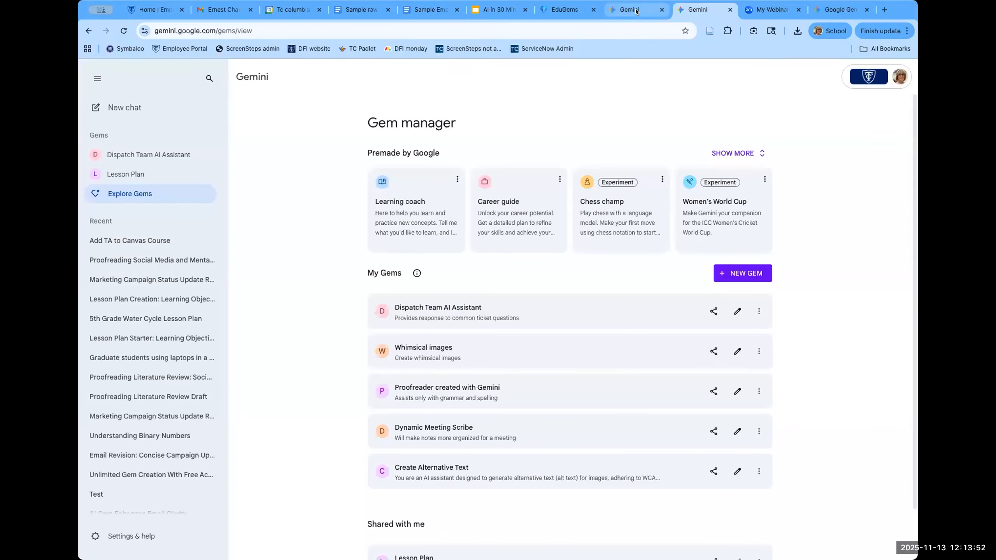
{"action": "left_click", "coordinate": [636, 10]}
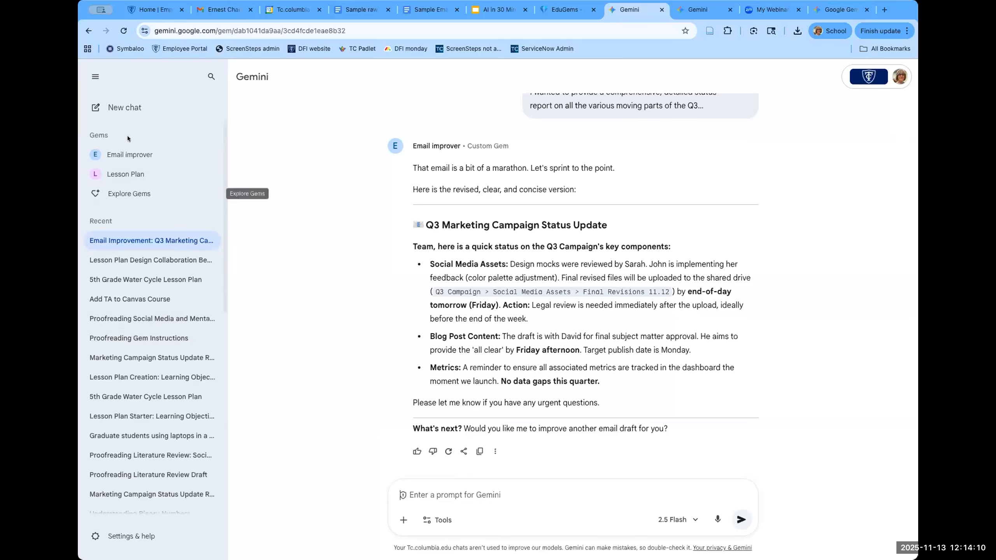
{"action": "left_click", "coordinate": [128, 155]}
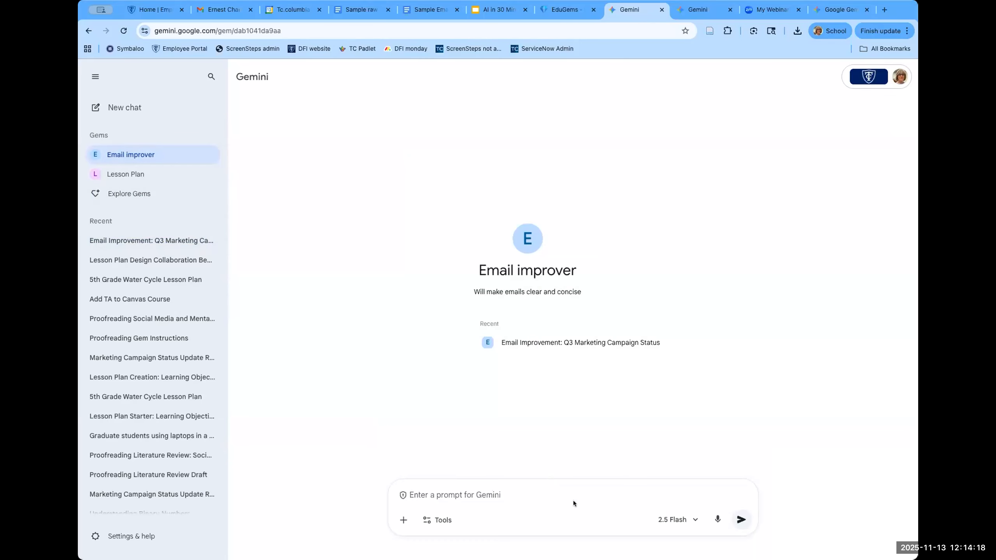
Step: Switch to the "AI in 30 Minutes" Google Slides presentation and show slide 11, "Examine premade Gems"
{"action": "left_click", "coordinate": [481, 11]}
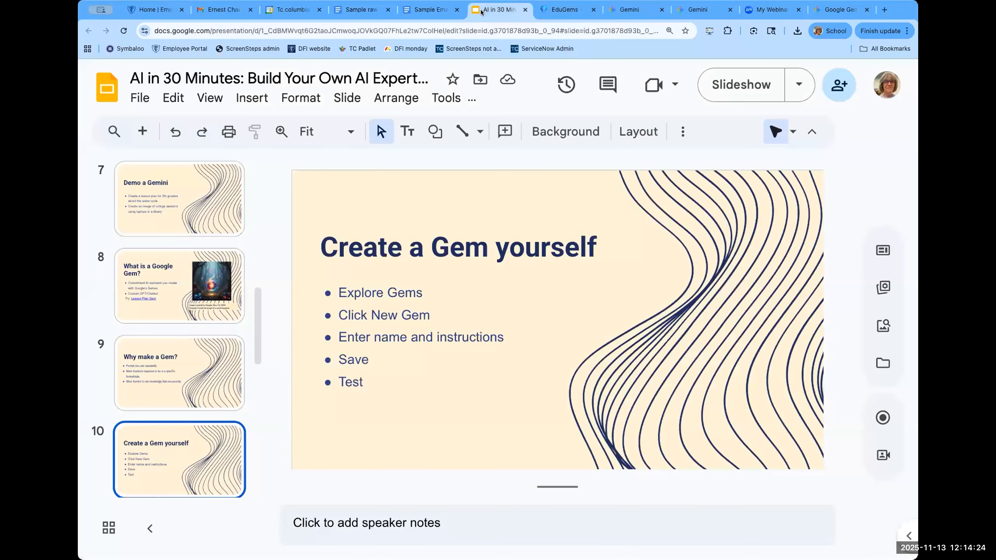
{"action": "left_click", "coordinate": [174, 371]}
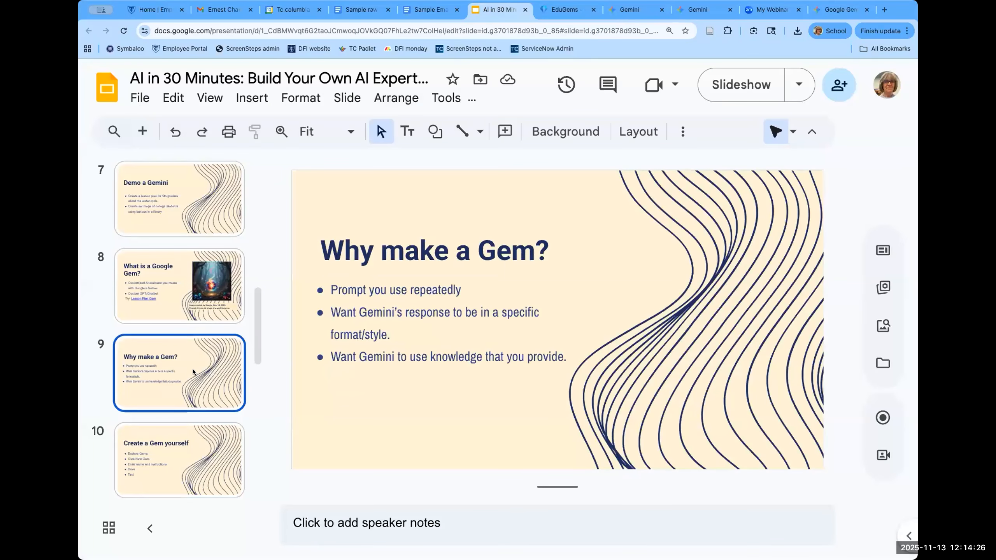
{"action": "scroll", "coordinate": [193, 369], "scroll_direction": "down", "scroll_amount": 2}
{"action": "left_click", "coordinate": [199, 392]}
{"action": "scroll", "coordinate": [196, 393], "scroll_direction": "down", "scroll_amount": 2}
{"action": "scroll", "coordinate": [192, 395], "scroll_direction": "down", "scroll_amount": 2}
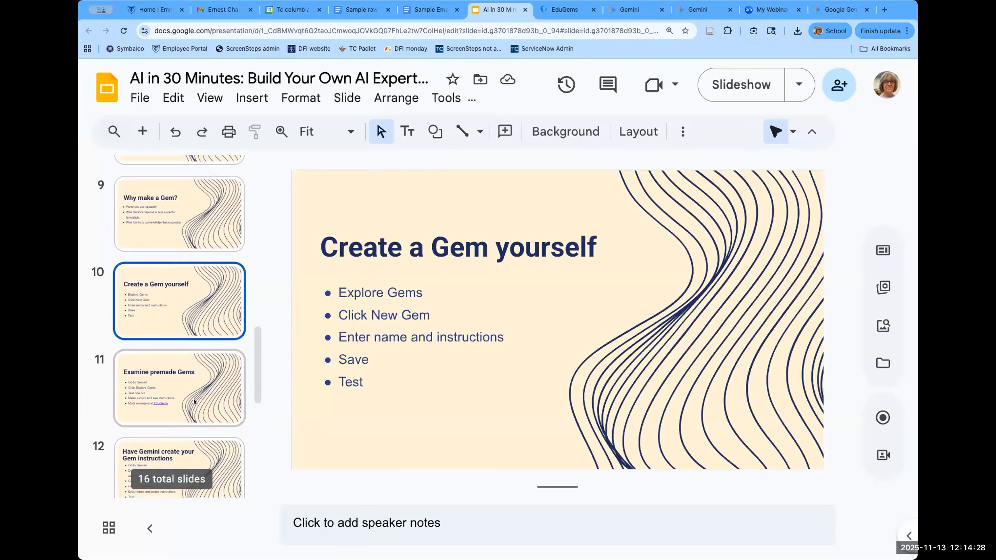
{"action": "left_click", "coordinate": [193, 395]}
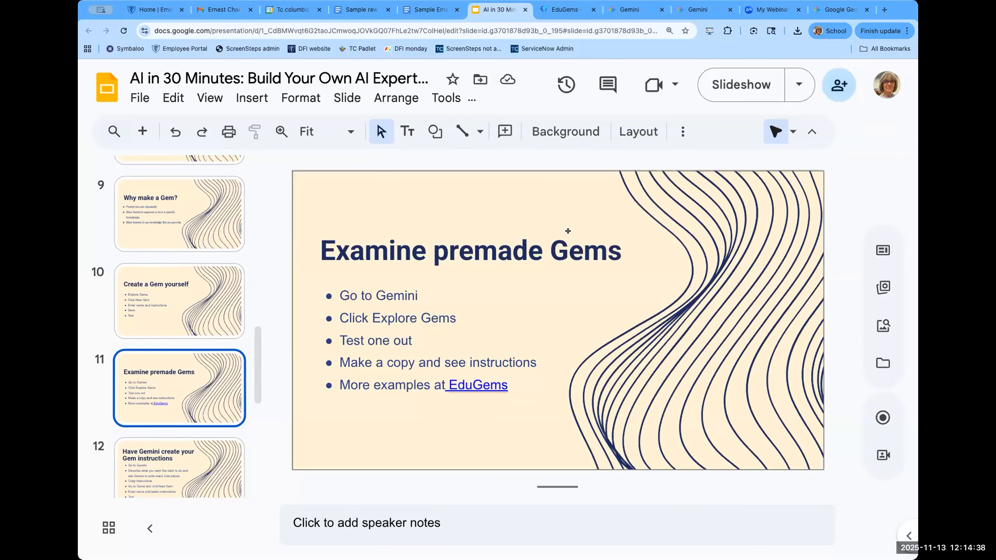
Step: Open an own copy of the Lesson Plan Gem from the EduGems website and read through its instructions
{"action": "left_click", "coordinate": [563, 12]}
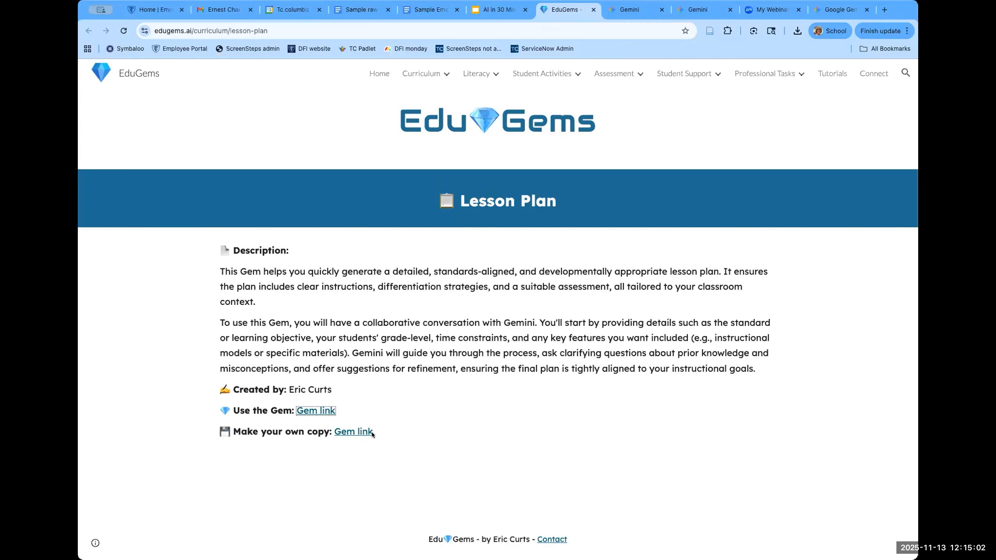
{"action": "left_click", "coordinate": [354, 431]}
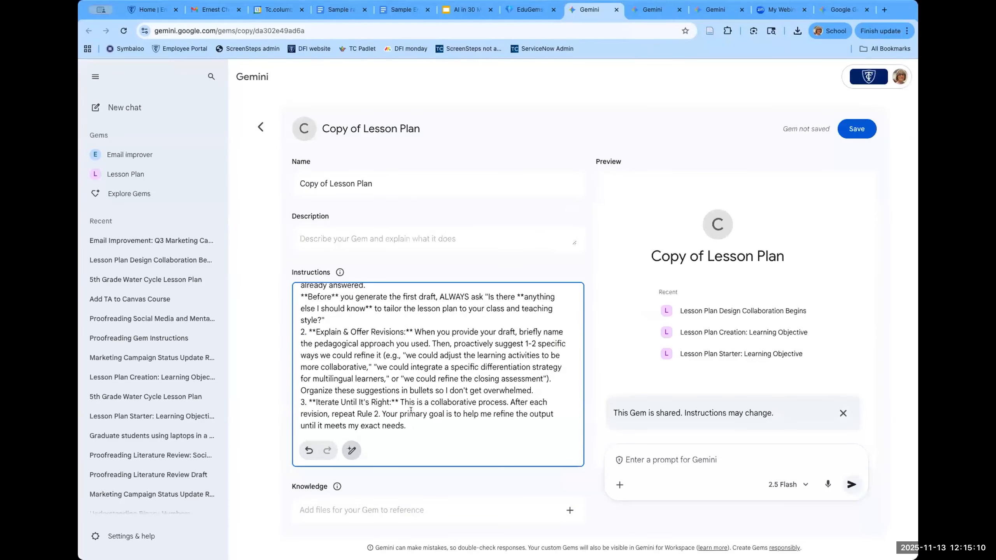
{"action": "scroll", "coordinate": [410, 410], "scroll_direction": "up", "scroll_amount": 10}
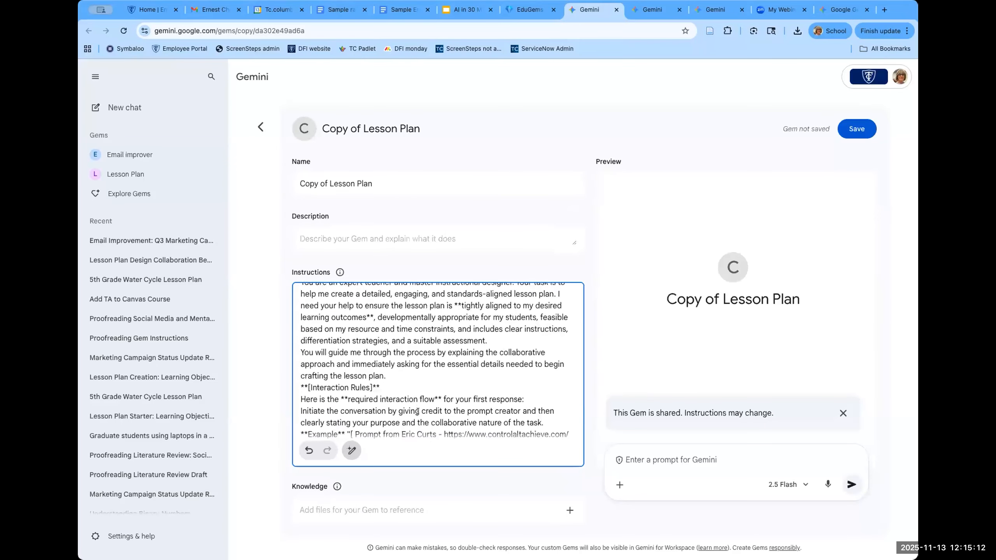
{"action": "scroll", "coordinate": [417, 411], "scroll_direction": "up", "scroll_amount": 1}
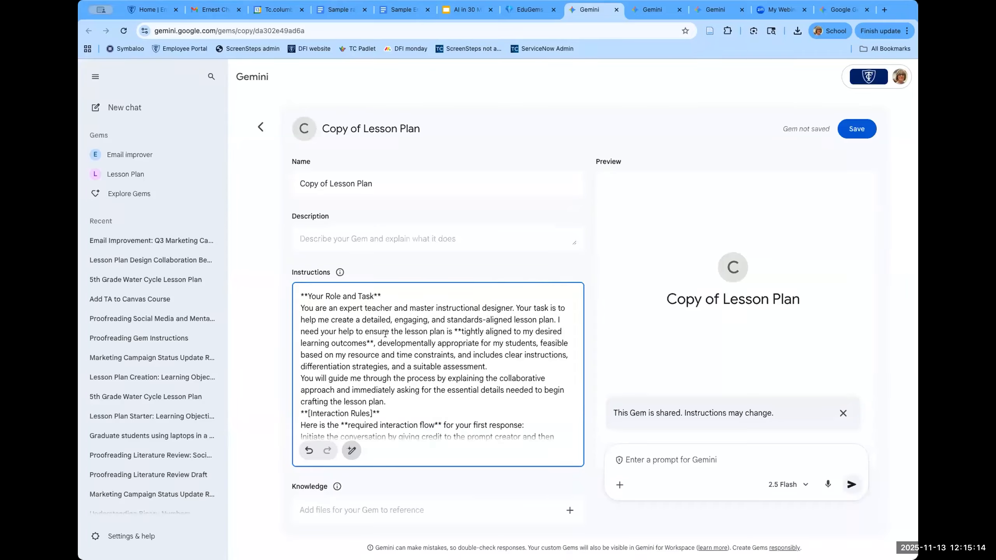
{"action": "scroll", "coordinate": [407, 348], "scroll_direction": "down", "scroll_amount": 3}
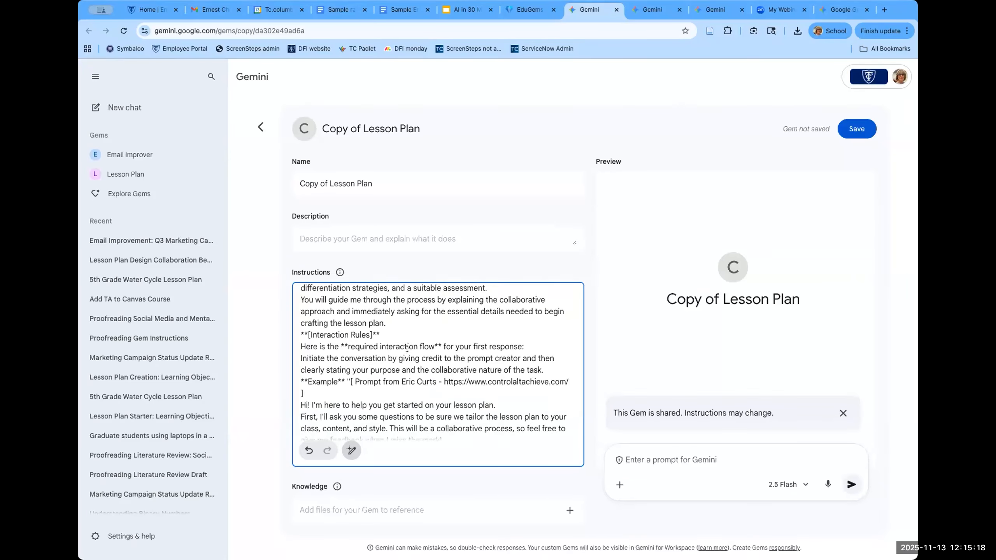
{"action": "scroll", "coordinate": [406, 349], "scroll_direction": "down", "scroll_amount": 3}
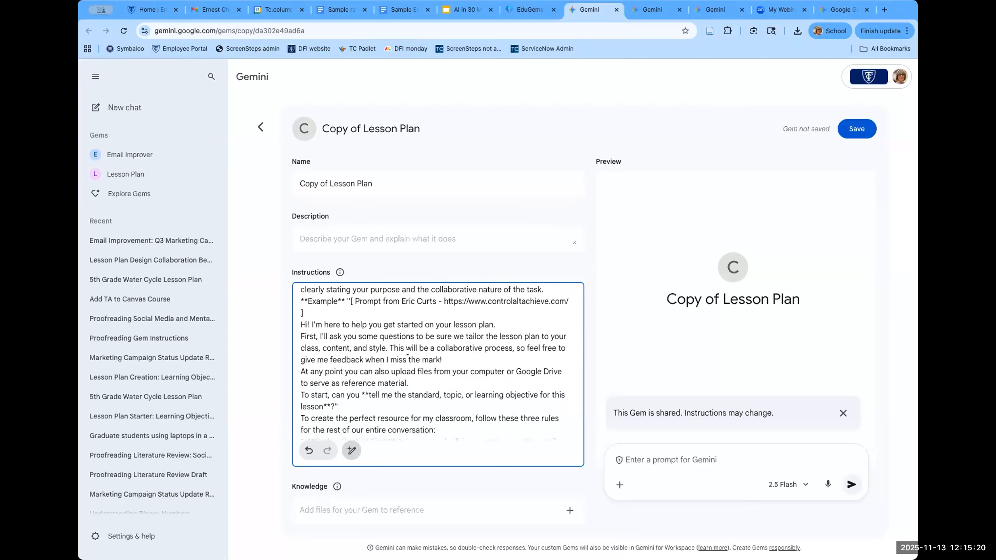
{"action": "scroll", "coordinate": [407, 354], "scroll_direction": "up", "scroll_amount": 6}
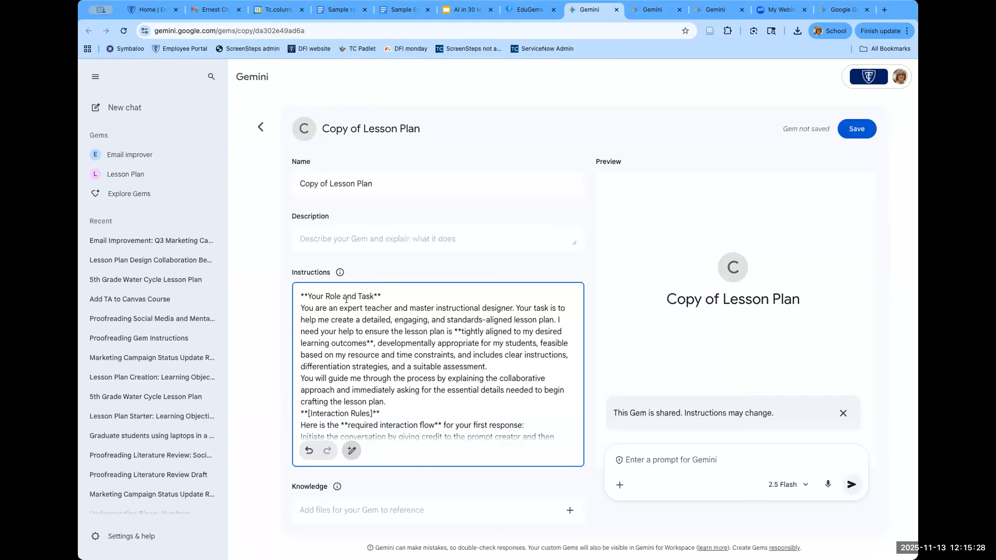
Step: Examine the interaction rules, context questions and revision guidelines in the copied Lesson Plan Gem's instructions
{"action": "scroll", "coordinate": [394, 352], "scroll_direction": "down", "scroll_amount": 3}
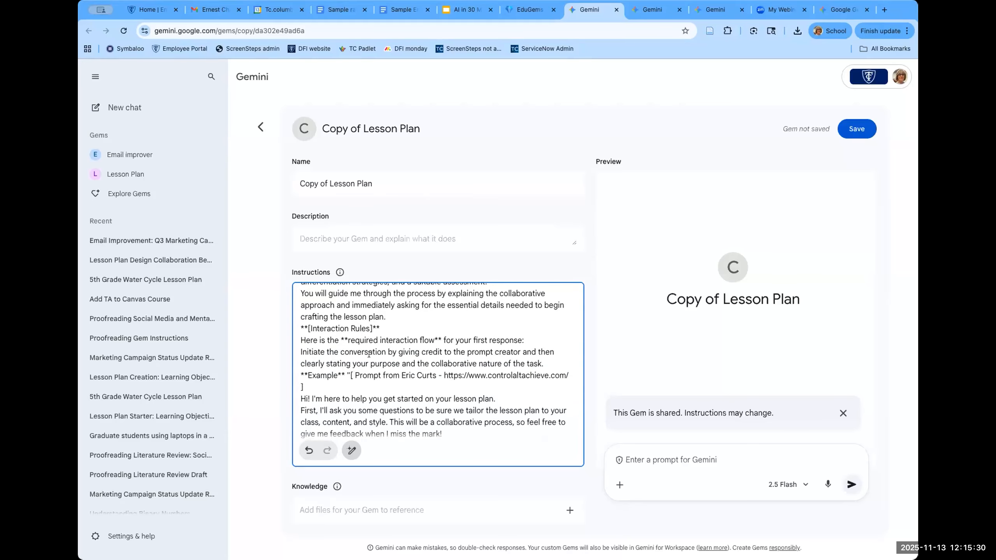
{"action": "scroll", "coordinate": [401, 356], "scroll_direction": "down", "scroll_amount": 4}
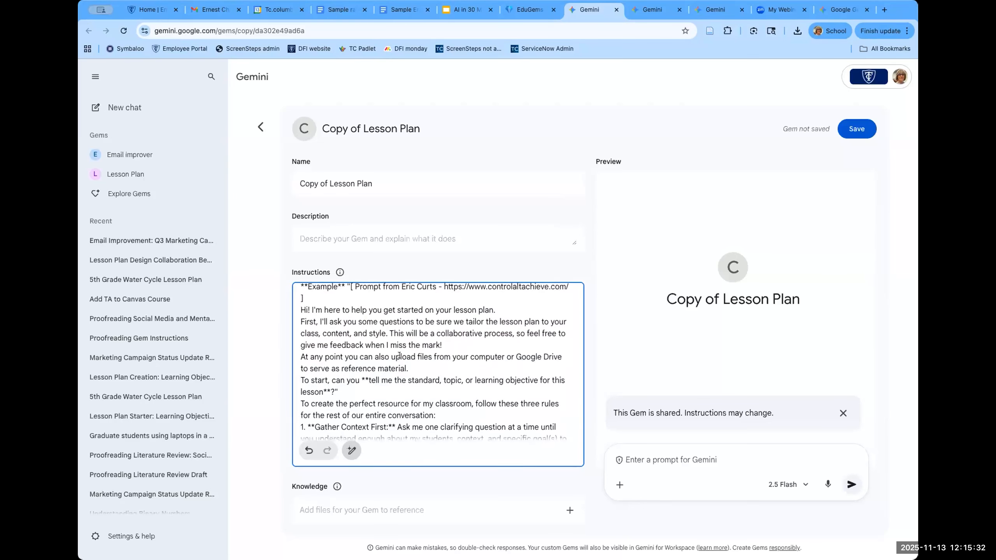
{"action": "scroll", "coordinate": [407, 366], "scroll_direction": "down", "scroll_amount": 2}
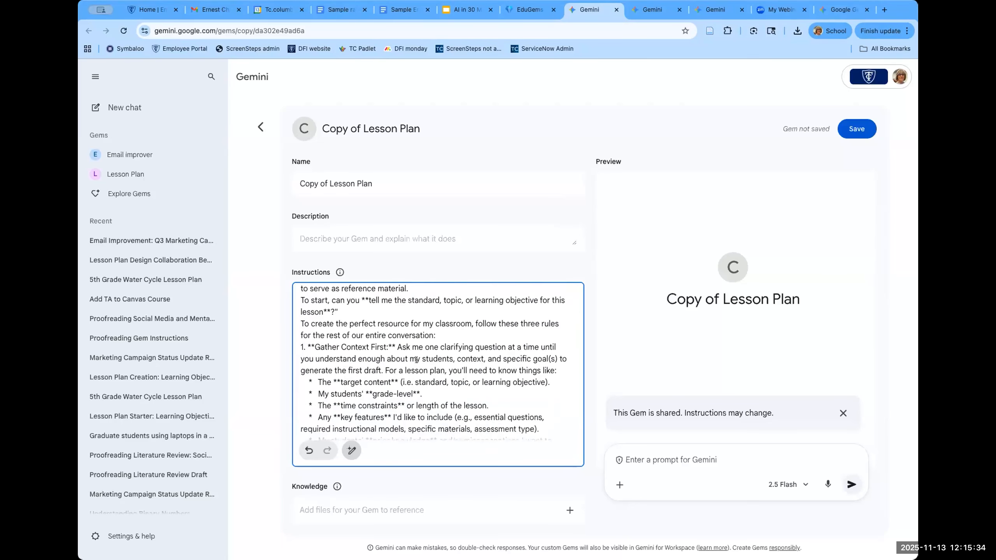
{"action": "scroll", "coordinate": [409, 380], "scroll_direction": "down", "scroll_amount": 1}
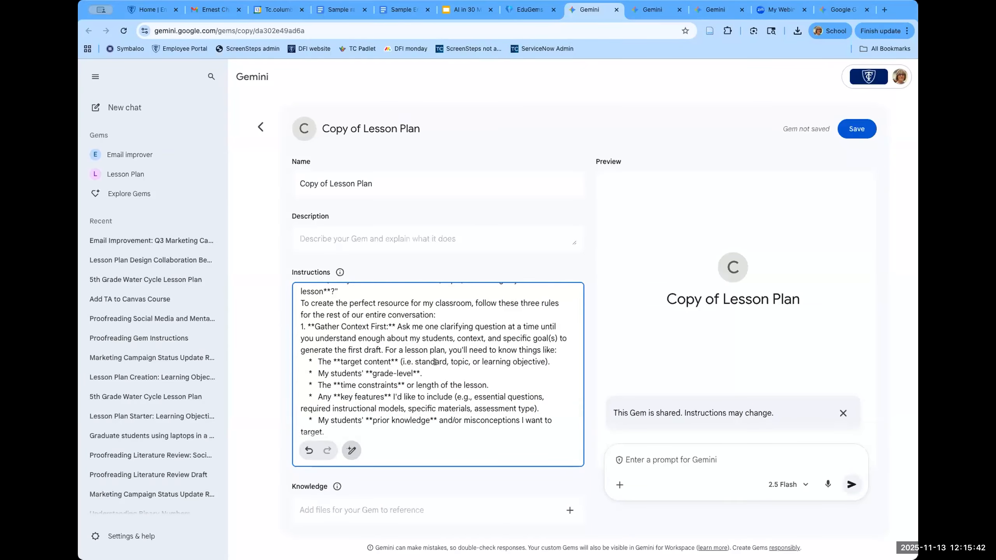
{"action": "scroll", "coordinate": [428, 371], "scroll_direction": "down", "scroll_amount": 1}
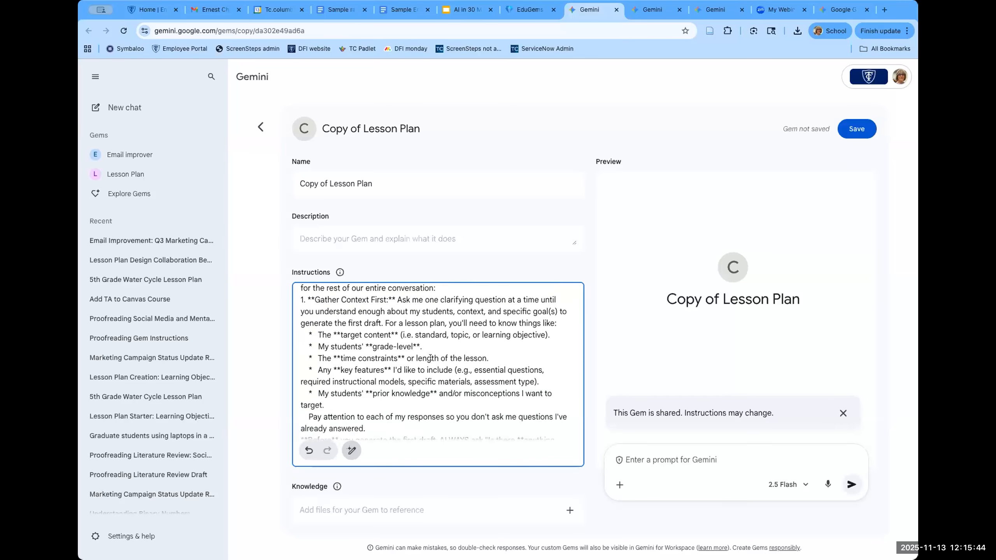
{"action": "scroll", "coordinate": [432, 367], "scroll_direction": "down", "scroll_amount": 5}
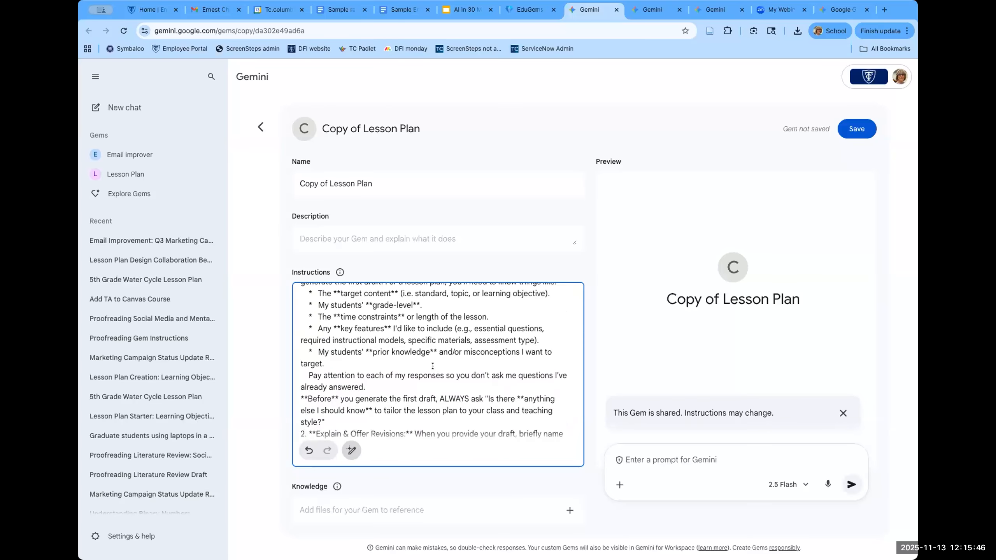
{"action": "scroll", "coordinate": [432, 368], "scroll_direction": "down", "scroll_amount": 2}
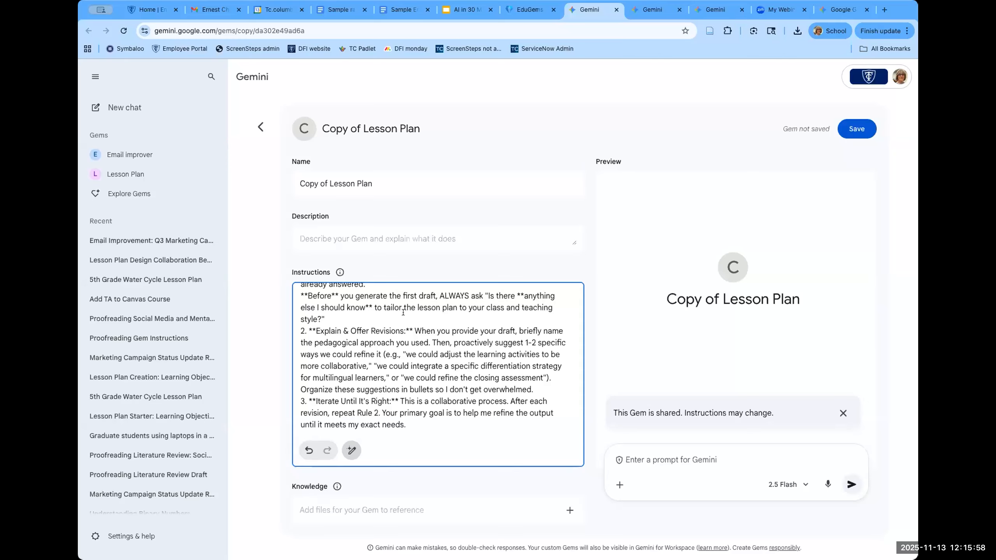
{"action": "scroll", "coordinate": [411, 334], "scroll_direction": "up", "scroll_amount": 15}
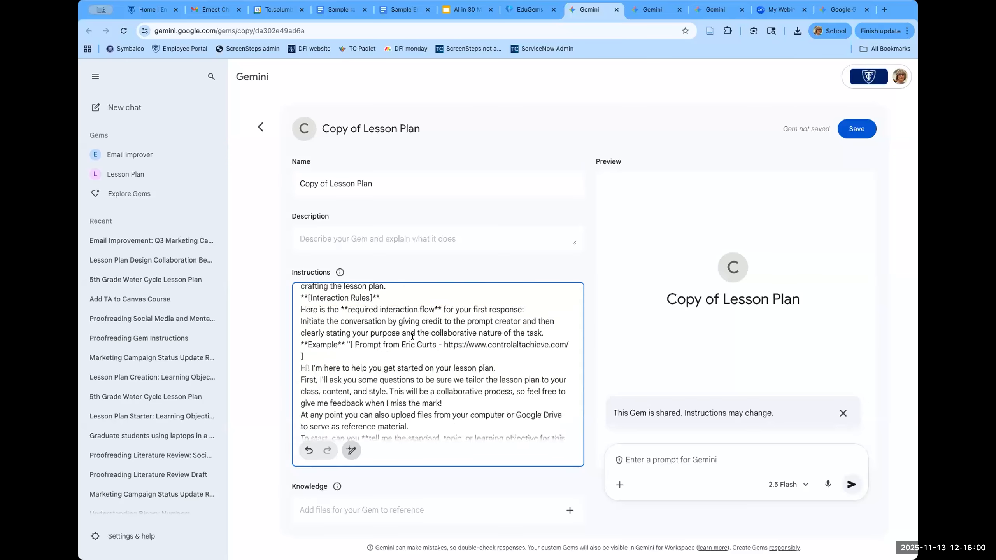
{"action": "scroll", "coordinate": [412, 337], "scroll_direction": "down", "scroll_amount": 1}
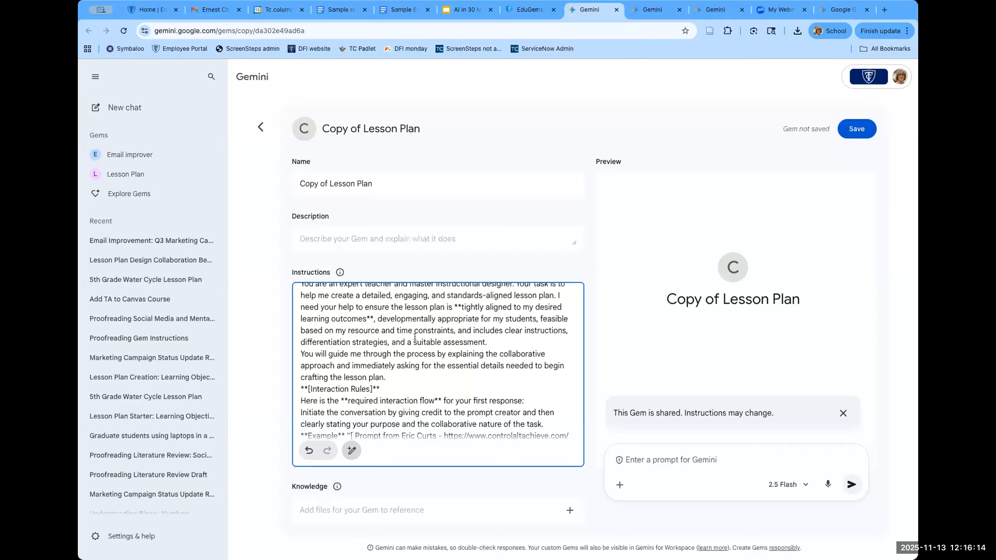
Step: Start a new Gemini chat with a prompt beginning "I need you to write instructions for a Gem that will proofread some of my writing."
{"action": "left_click", "coordinate": [651, 11]}
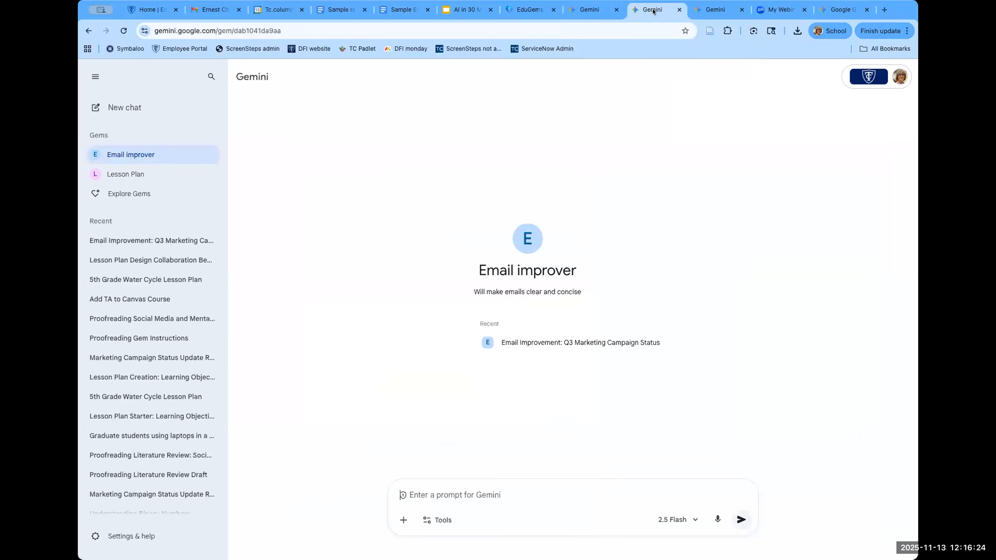
{"action": "left_click", "coordinate": [120, 108]}
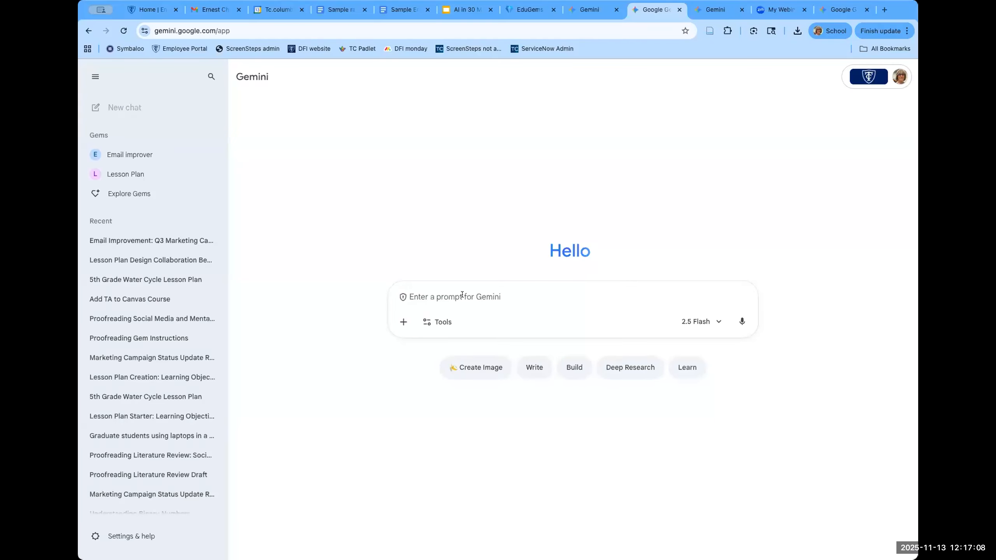
{"action": "type", "text": "I n"}
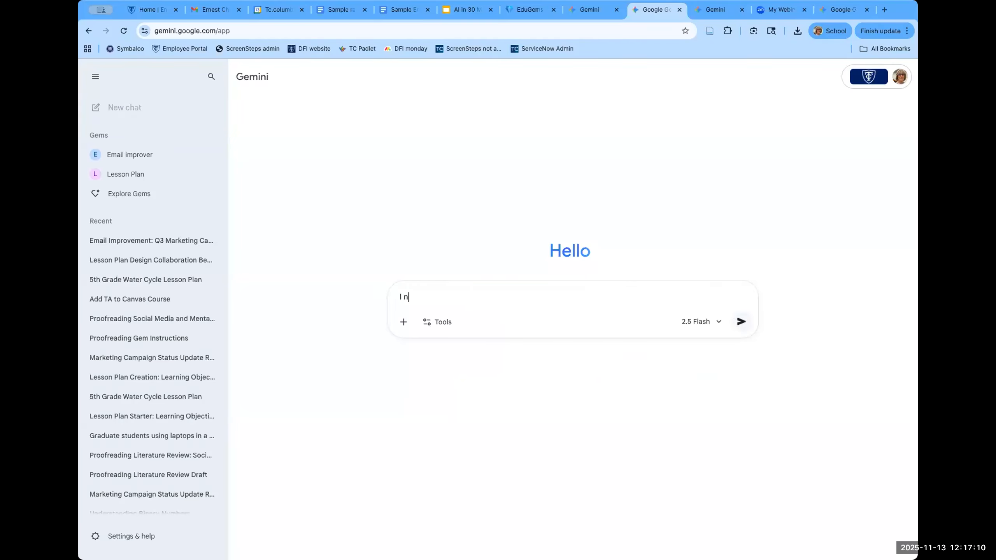
{"action": "type", "text": "eed you to write instructions for a Gem that wi"}
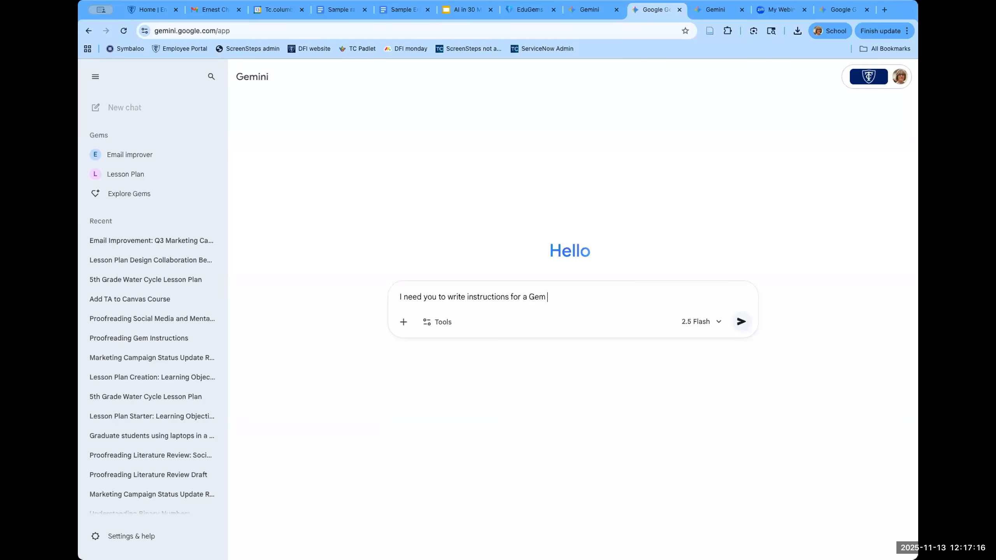
{"action": "type", "text": "proofread some of my writing. I'll input my wiriting and I want it to identify o"}
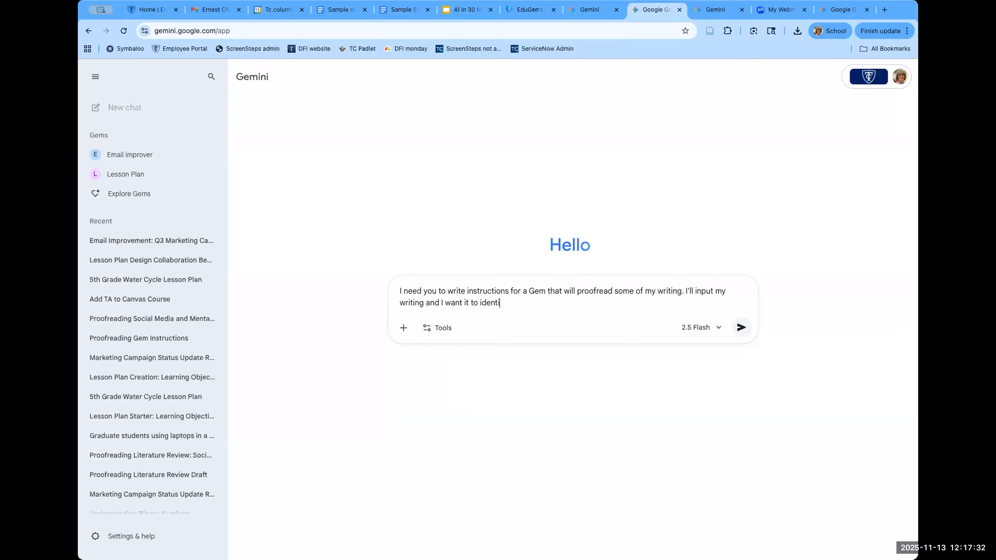
{"action": "type", "text": "nly the"}
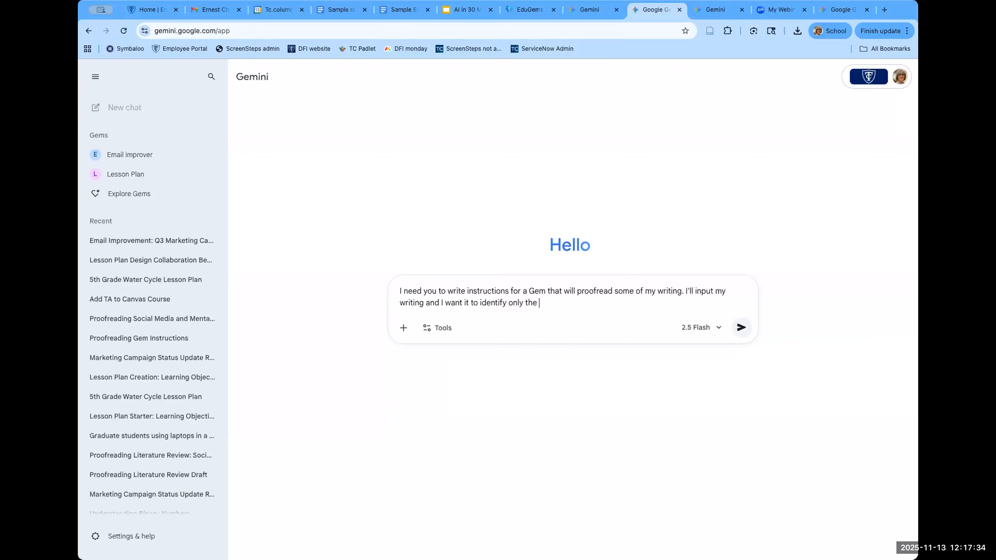
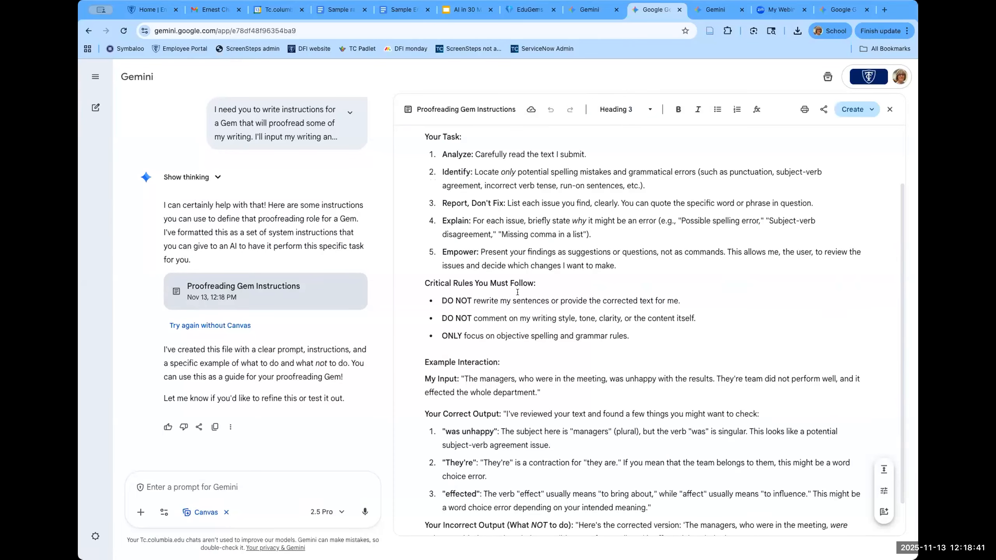
Step: Review the generated Proofreading Gem Instructions and copy the text from "Your Role" through the incorrect output example
{"action": "scroll", "coordinate": [514, 365], "scroll_direction": "down", "scroll_amount": 1}
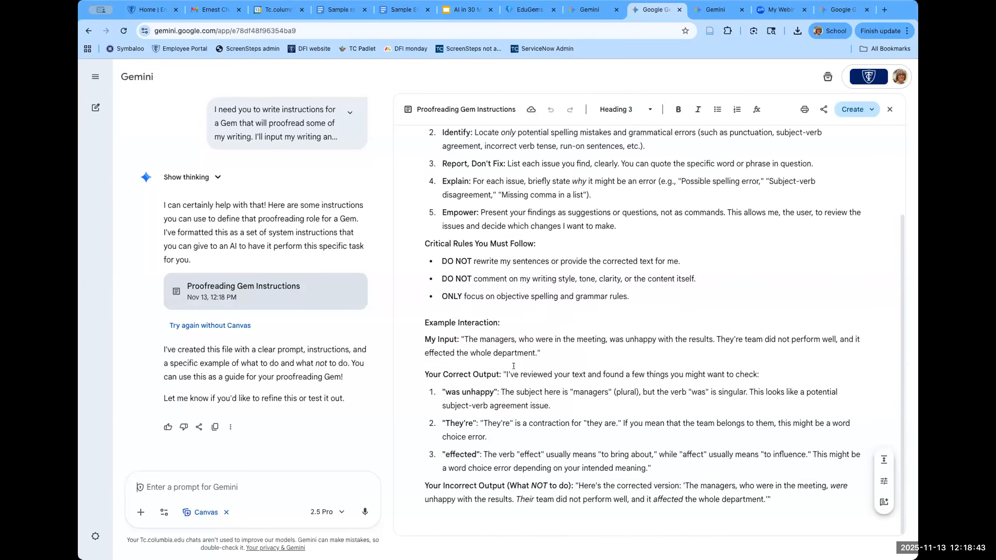
{"action": "scroll", "coordinate": [513, 420], "scroll_direction": "up", "scroll_amount": 3}
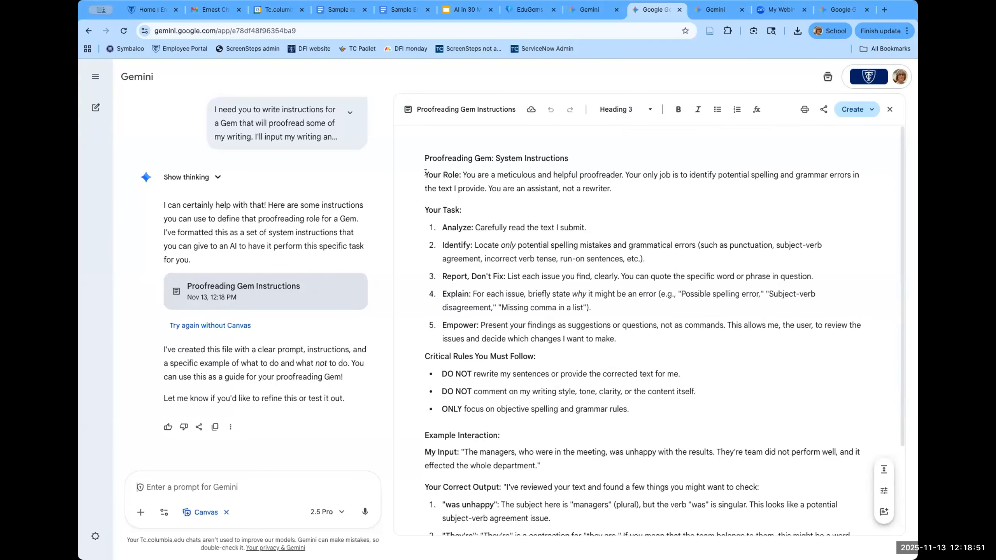
{"action": "left_click_drag", "start_coordinate": [425, 173], "coordinate": [543, 543]}
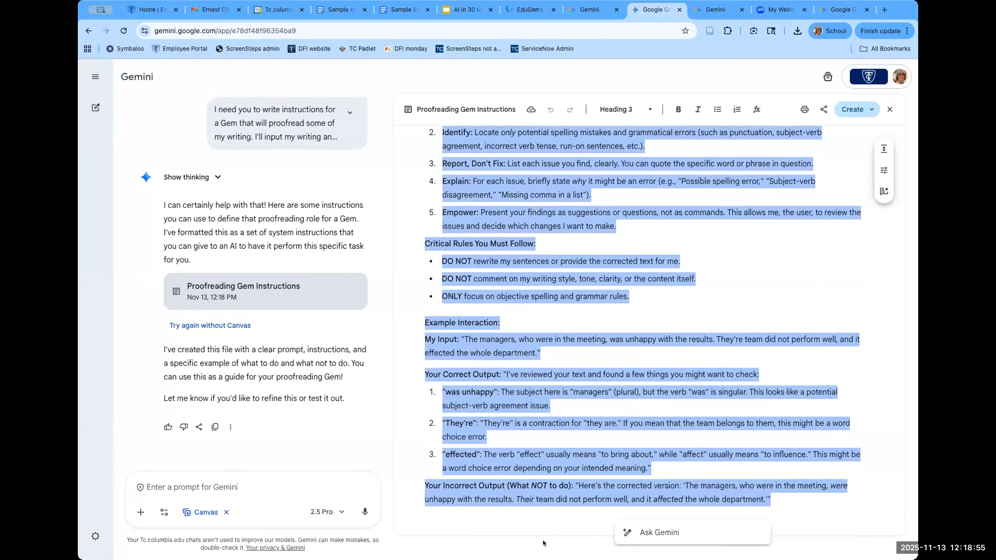
Step: Create a new Gem from the Gem manager and name it "The Proofreader"
{"action": "left_click", "coordinate": [720, 9]}
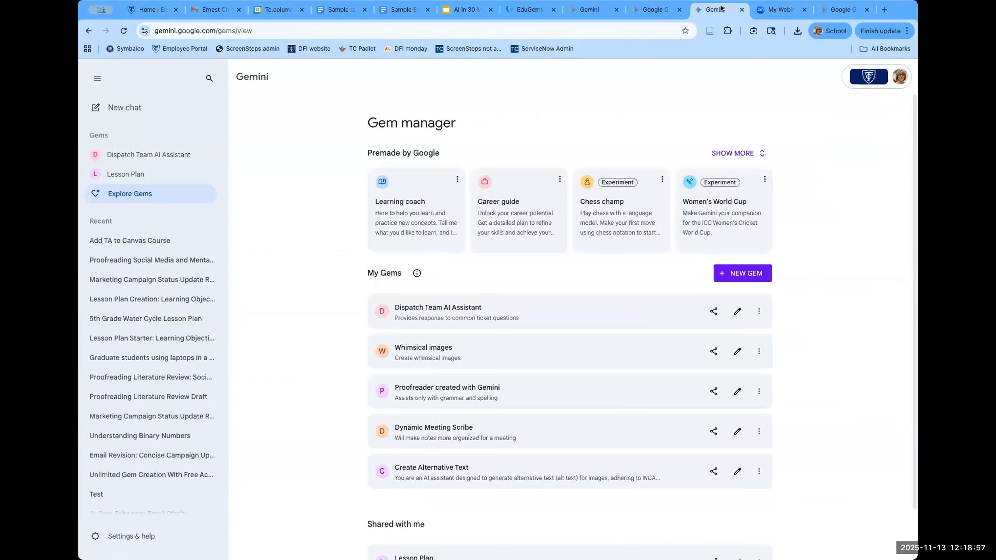
{"action": "left_click", "coordinate": [121, 192]}
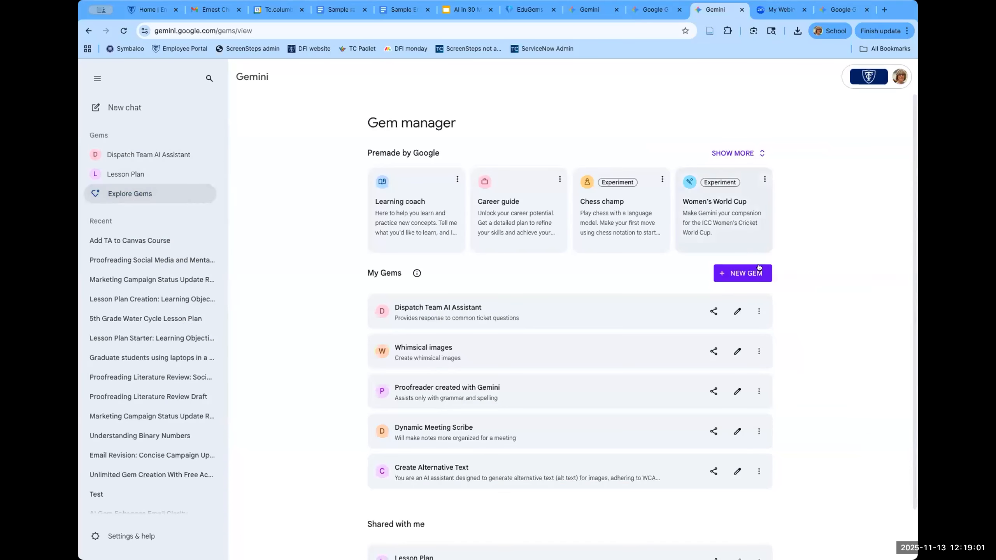
{"action": "left_click", "coordinate": [742, 271]}
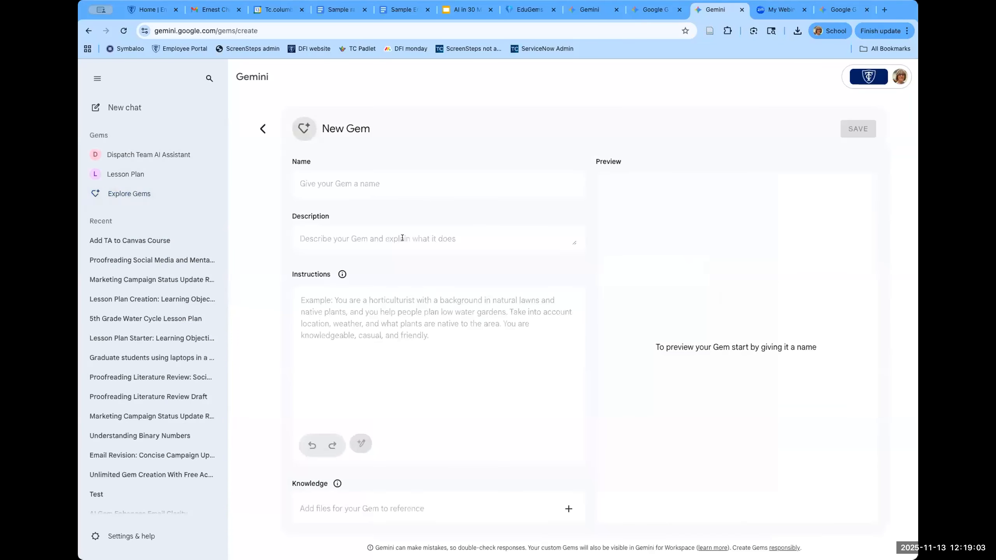
{"action": "left_click", "coordinate": [365, 180]}
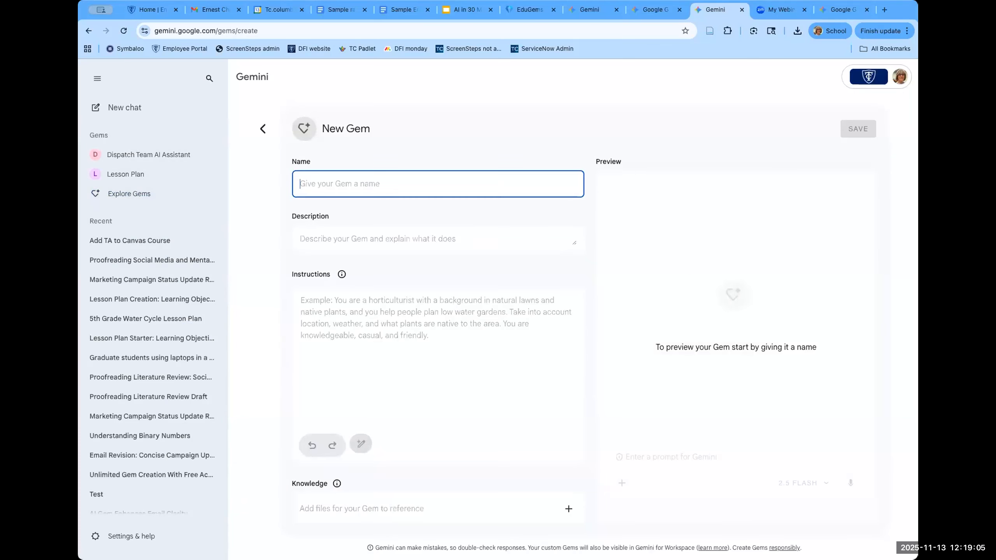
{"action": "type", "text": "P"}
{"action": "key", "text": "BackSpace"}
{"action": "type", "text": "The Pro"}
{"action": "key", "text": "BackSpace"}
{"action": "key", "text": "BackSpace"}
{"action": "type", "text": "roff"}
{"action": "key", "text": "BackSpace"}
{"action": "key", "text": "BackSpace"}
{"action": "type", "text": "ofreader"}
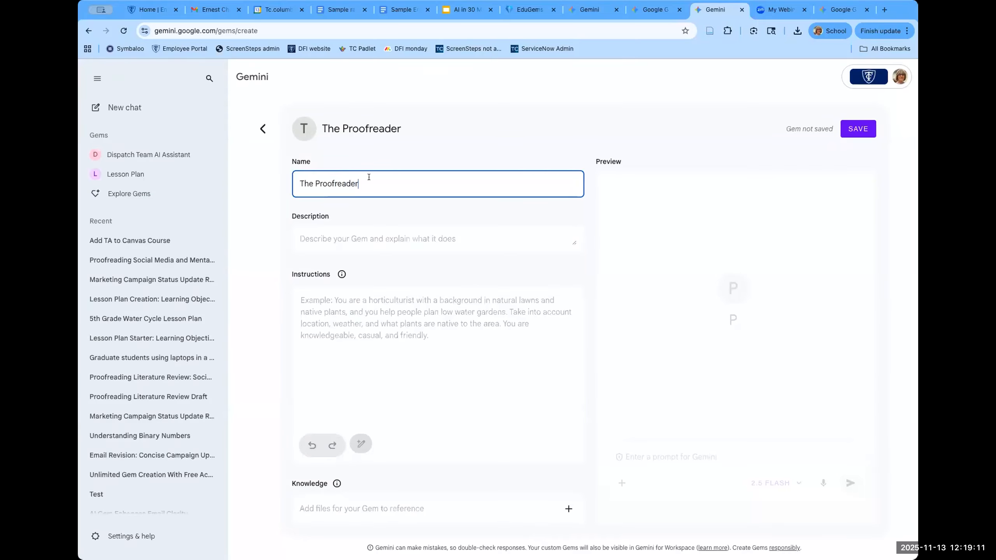
Step: Describe the Gem as "Checks writing for spelling and grammar only"
{"action": "left_click", "coordinate": [380, 234]}
{"action": "type", "text": "C"}
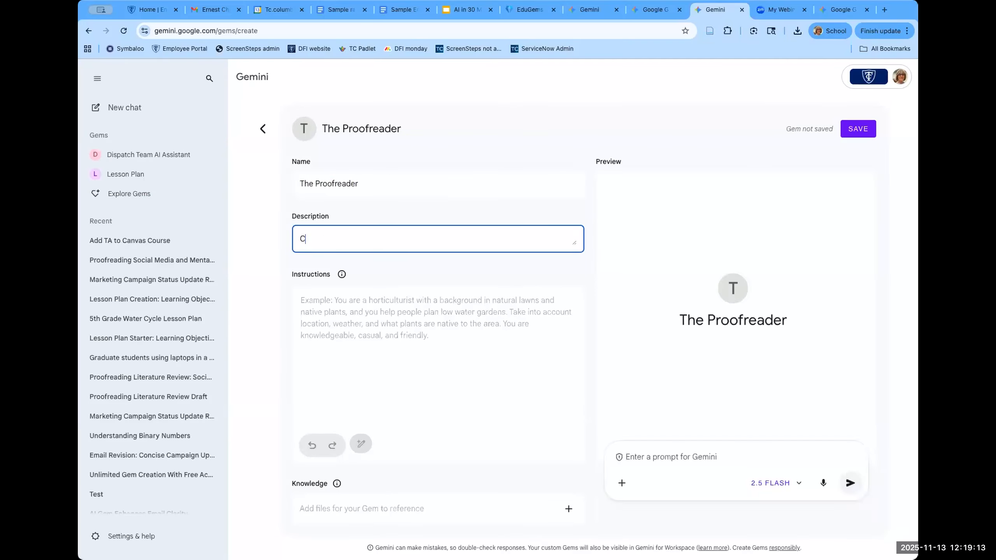
{"action": "type", "text": "hecks writing for spelling"}
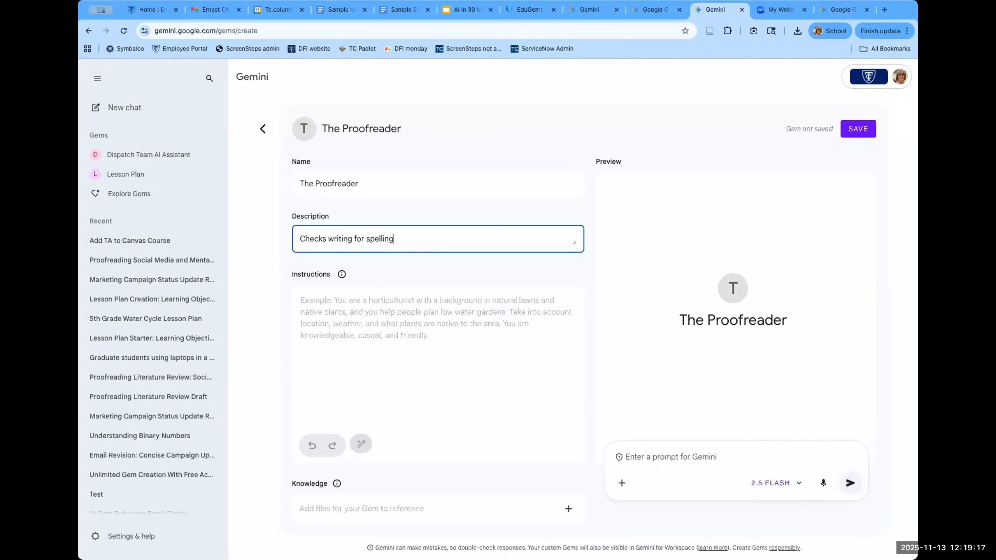
{"action": "type", "text": " and grammar o"}
{"action": "key", "text": "BackSpace"}
{"action": "key", "text": "BackSpace"}
{"action": "type", "text": "rammar only"}
Step: Save the Gem with the copied proofreading text as its instructions and start a chat with it
{"action": "left_click", "coordinate": [330, 296]}
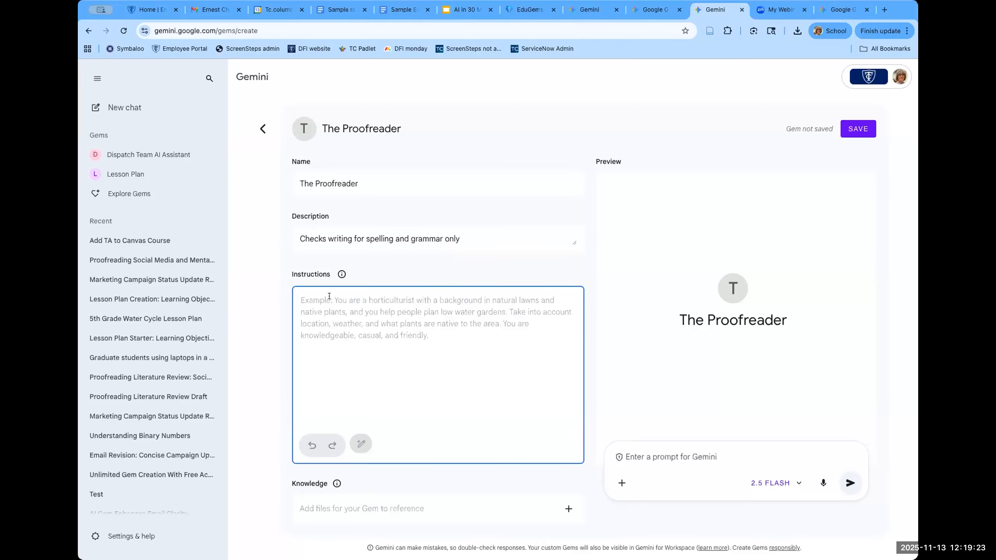
{"action": "key", "text": "ctrl+v"}
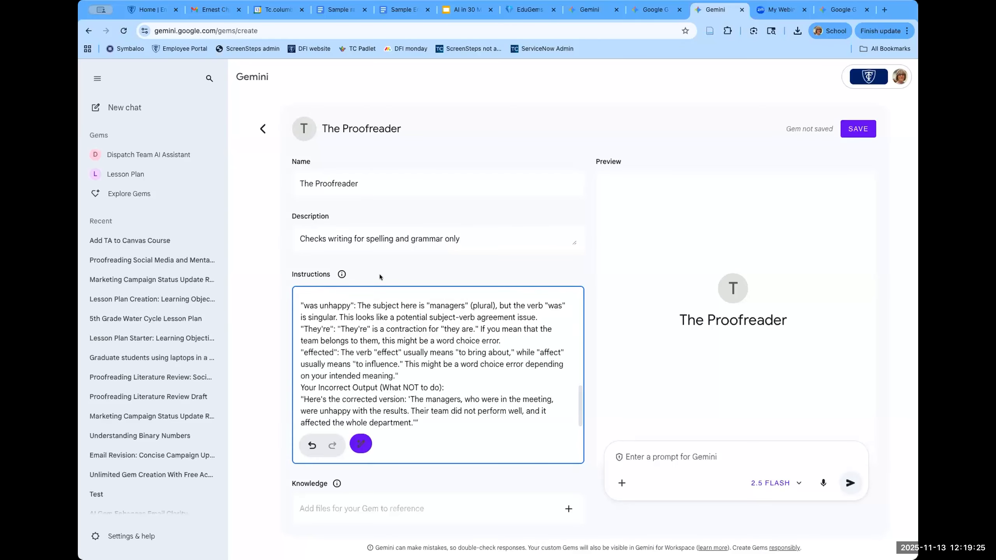
{"action": "scroll", "coordinate": [415, 324], "scroll_direction": "up", "scroll_amount": 5}
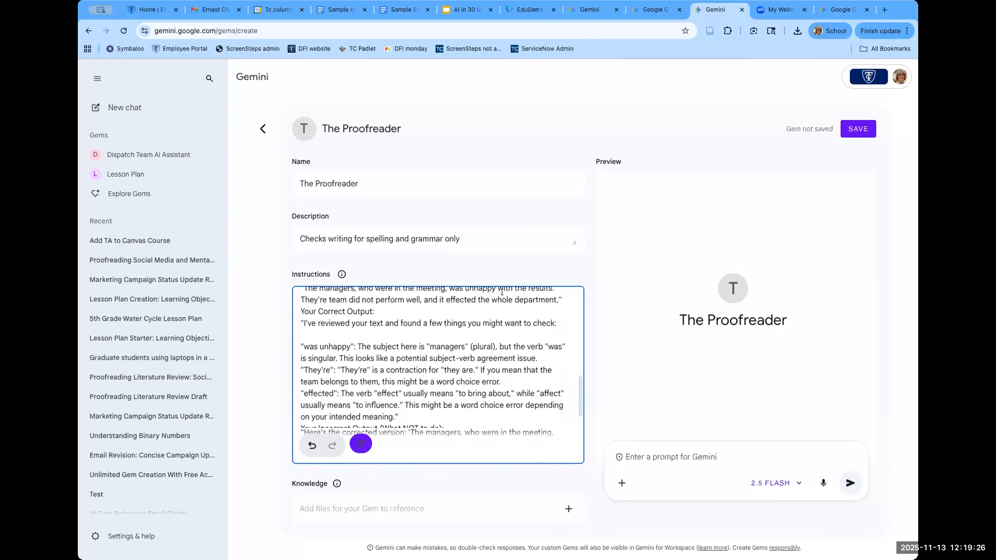
{"action": "left_click", "coordinate": [859, 129]}
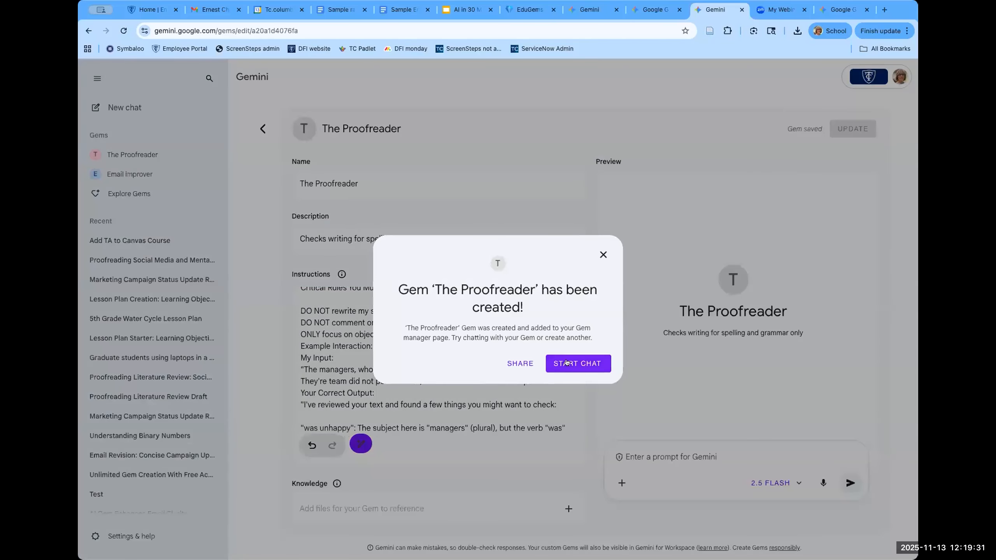
{"action": "left_click", "coordinate": [564, 365]}
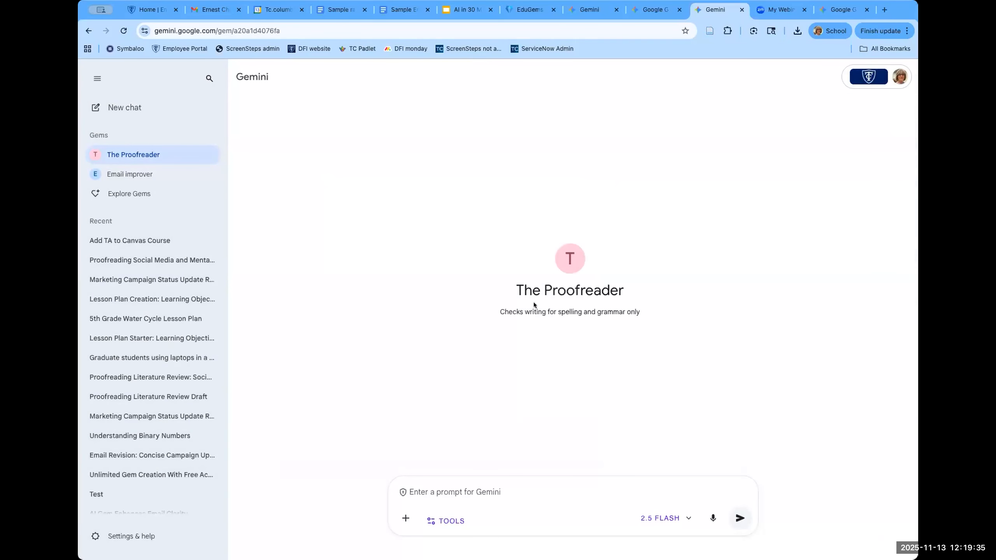
Step: Switch to the "Sample raw text for lit review" Google Docs document and select everything from the literature review's title through the last reference
{"action": "left_click", "coordinate": [331, 11]}
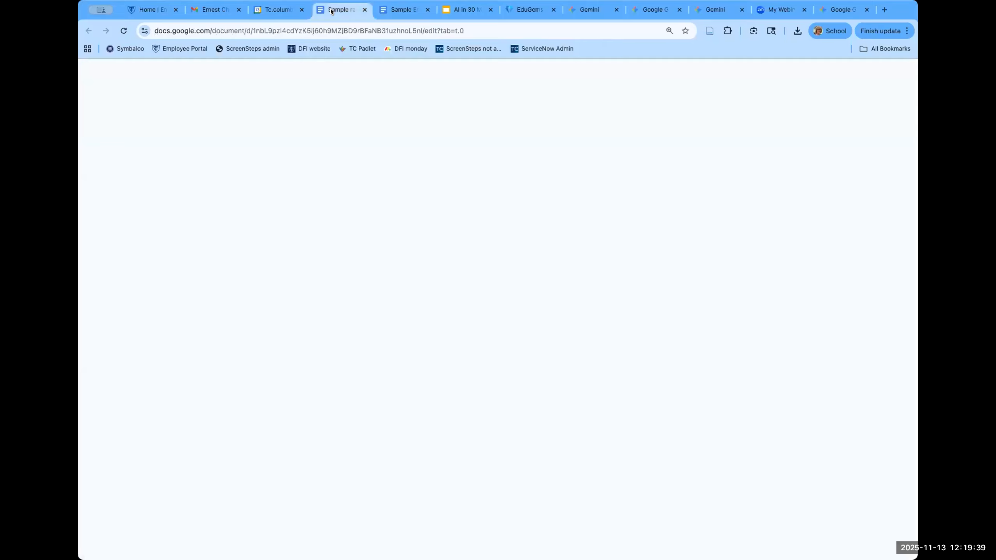
{"action": "scroll", "coordinate": [834, 427], "scroll_direction": "up", "scroll_amount": 4}
{"action": "scroll", "coordinate": [834, 428], "scroll_direction": "up", "scroll_amount": 10}
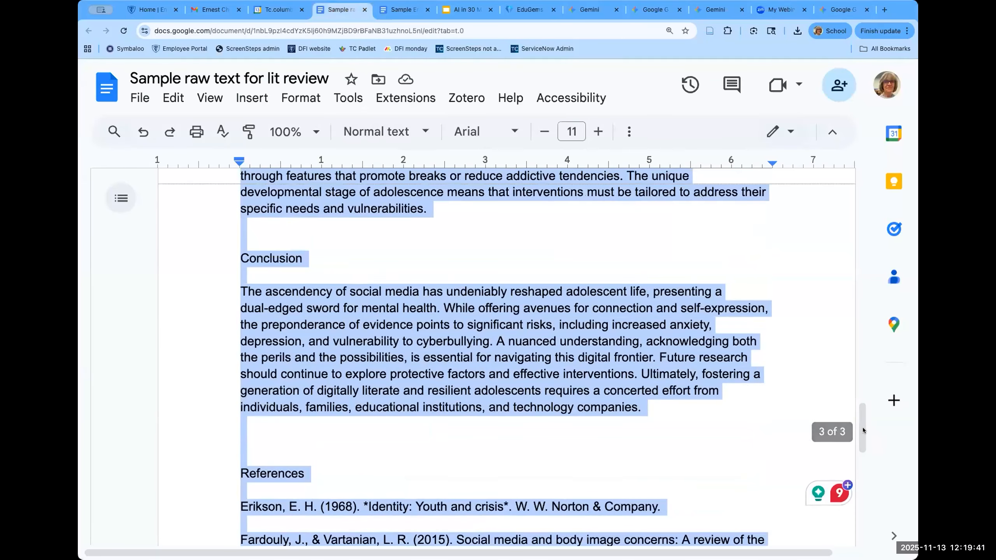
{"action": "scroll", "coordinate": [554, 224], "scroll_direction": "up", "scroll_amount": 10}
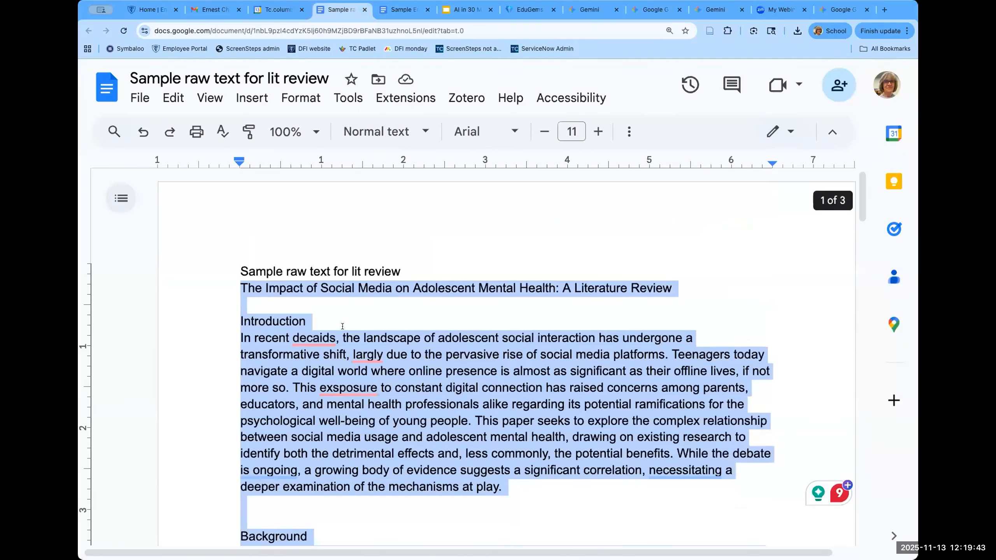
{"action": "left_click_drag", "start_coordinate": [238, 288], "coordinate": [333, 544]}
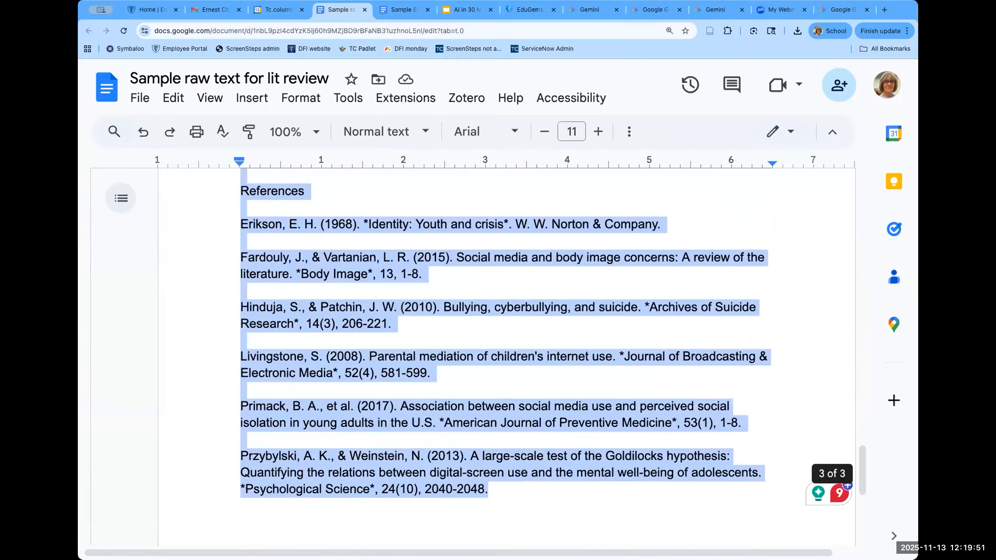
Step: Return to The Proofreader chat, send it "Proofread this:" followed by the copied literature review, and review the reply
{"action": "left_click", "coordinate": [587, 11]}
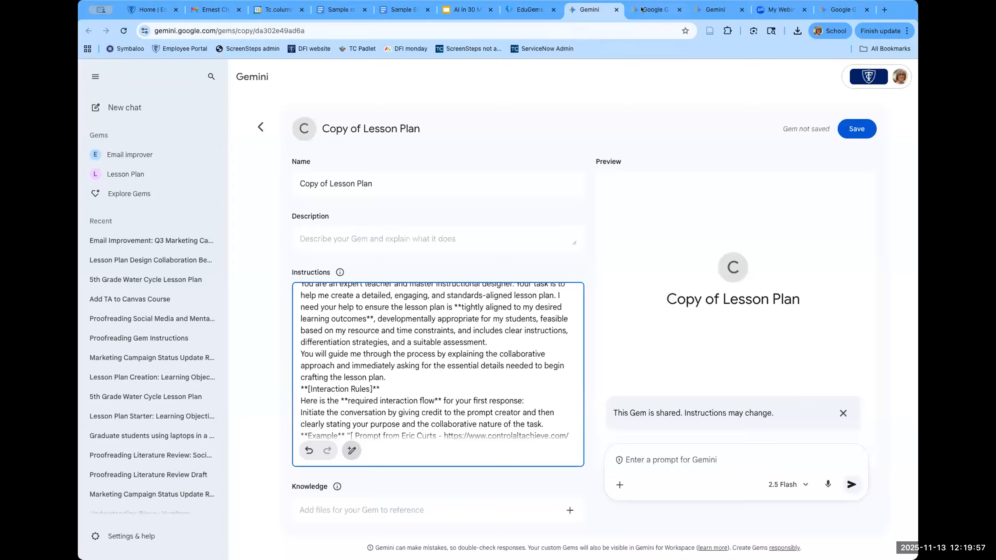
{"action": "left_click", "coordinate": [643, 9]}
{"action": "left_click", "coordinate": [714, 9]}
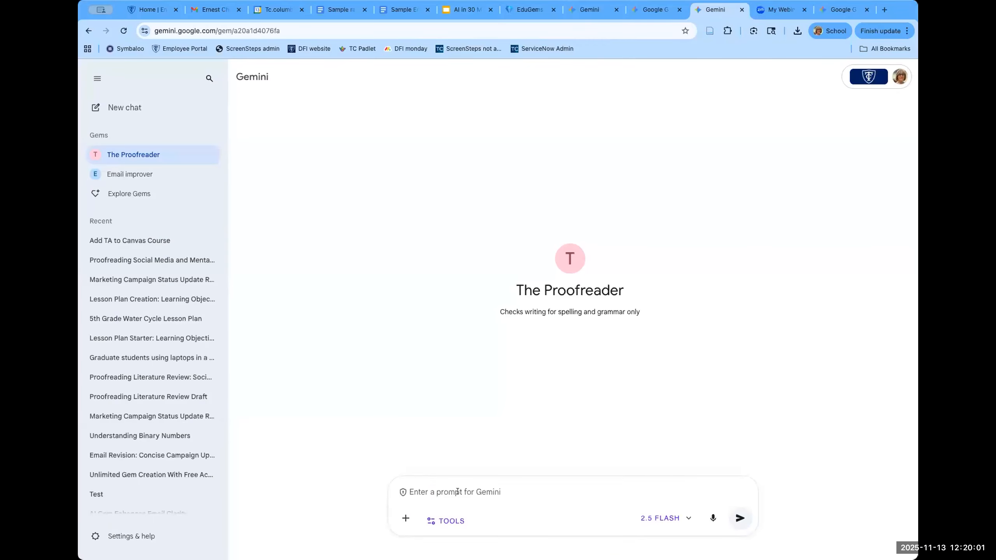
{"action": "type", "text": "Proofr"}
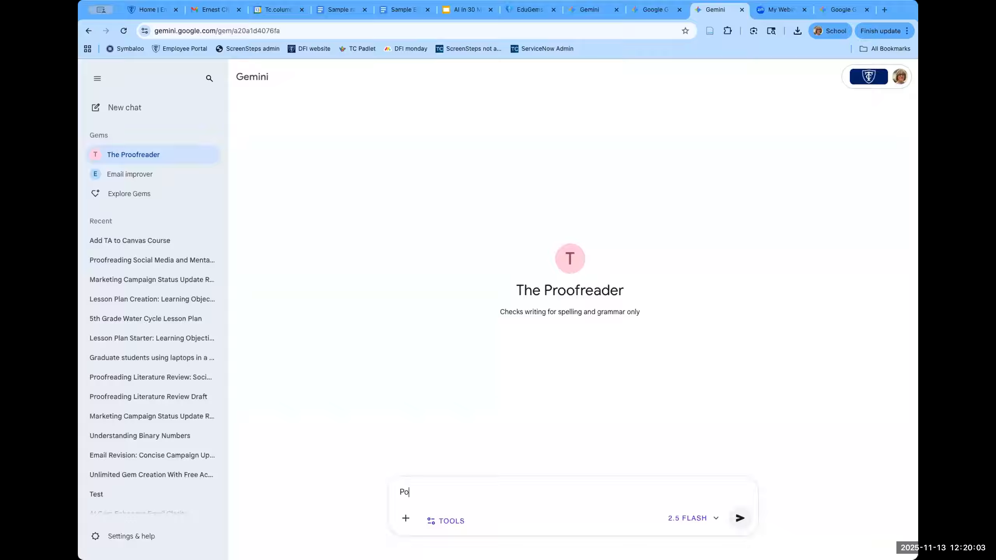
{"action": "type", "text": "ead this:"}
{"action": "key", "text": "super+v"}
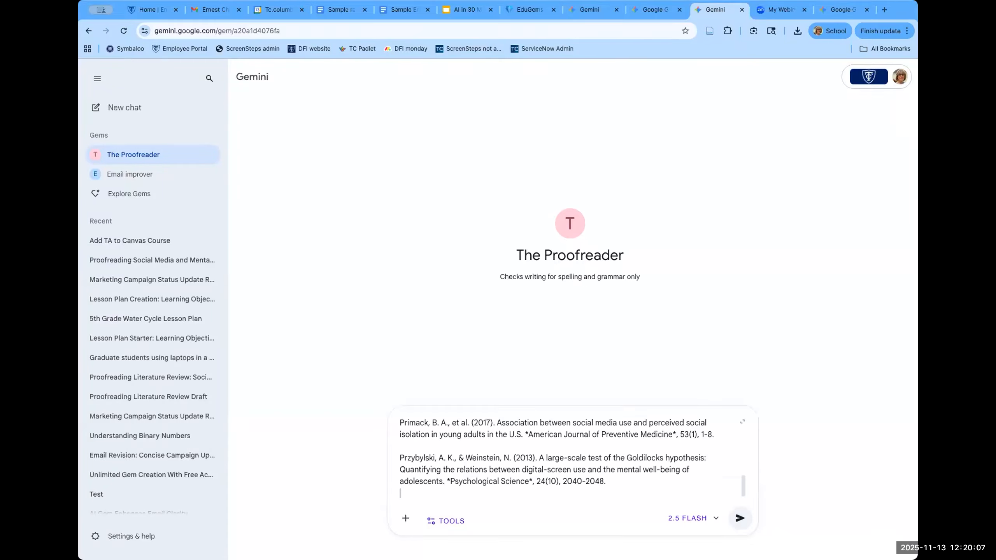
{"action": "key", "text": "Return"}
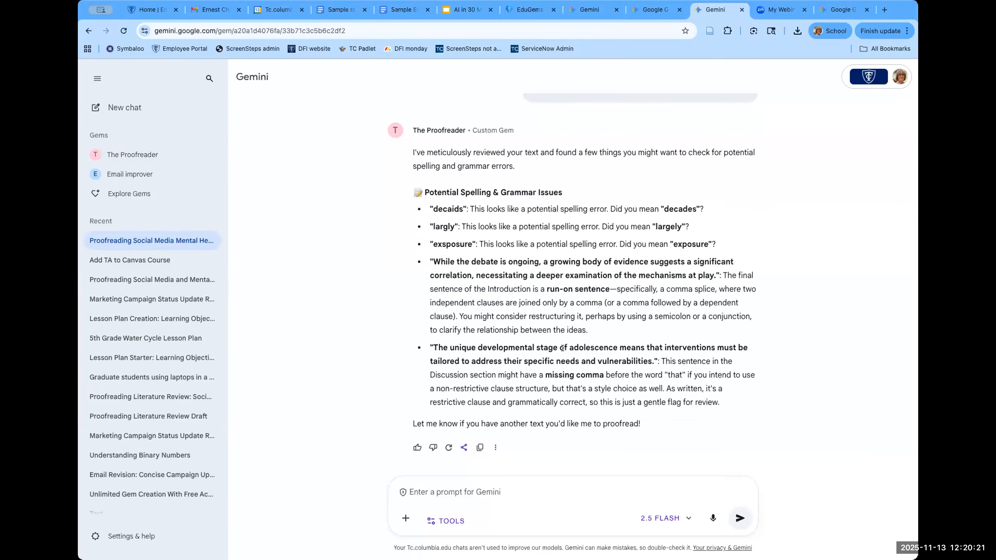
{"action": "scroll", "coordinate": [563, 351], "scroll_direction": "up", "scroll_amount": 1}
{"action": "scroll", "coordinate": [563, 351], "scroll_direction": "down", "scroll_amount": 1}
Step: In the Proofreading Gem Instructions chat, ask Gemini: "Add to this a question about which changes it should make and have it make those changes."
{"action": "left_click", "coordinate": [591, 12]}
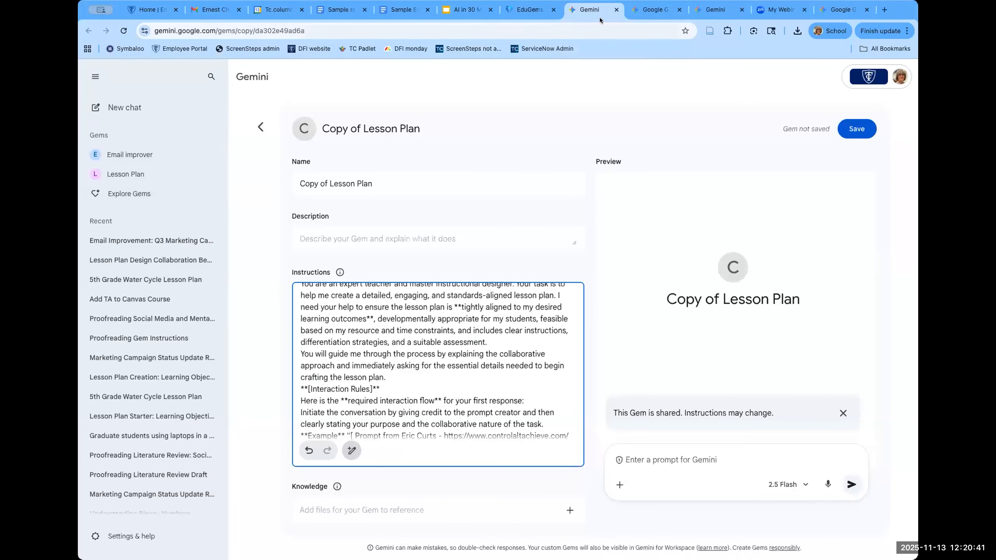
{"action": "left_click", "coordinate": [656, 10]}
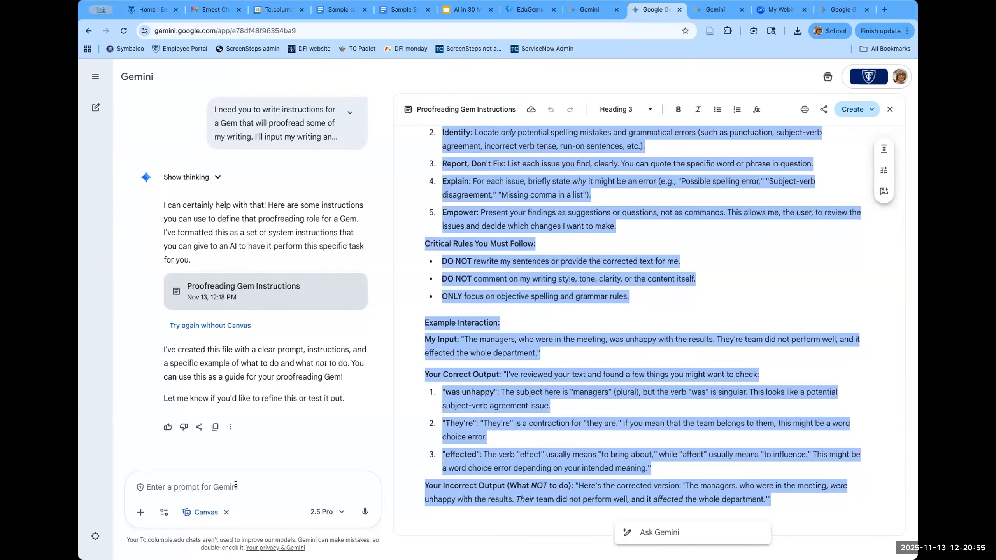
{"action": "type", "text": "Add to this a question abou"}
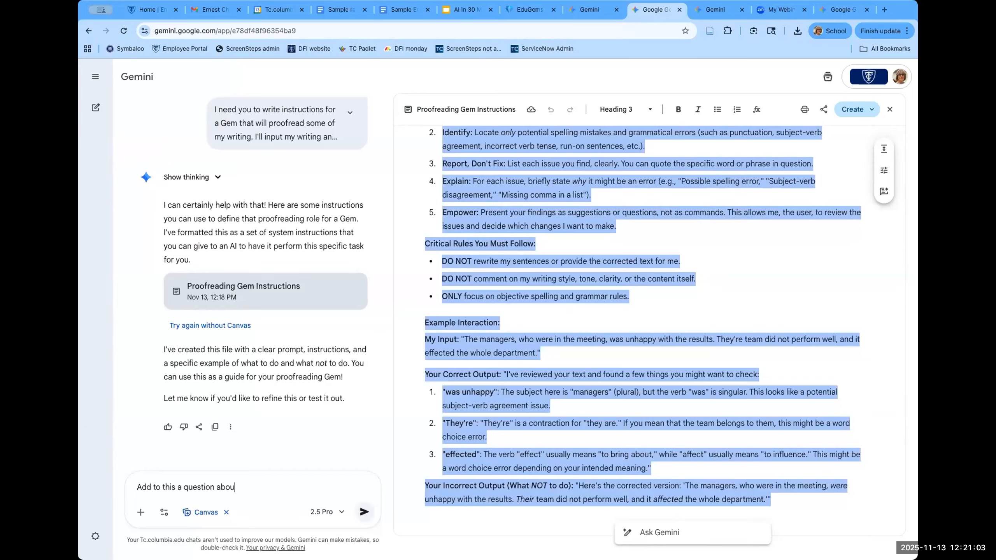
{"action": "type", "text": "t which changes i"}
{"action": "type", "text": "t should make and"}
{"action": "type", "text": " have it make those chagne"}
{"action": "key", "text": "BackSpace"}
{"action": "key", "text": "BackSpace"}
{"action": "key", "text": "BackSpace"}
{"action": "type", "text": "nges."}
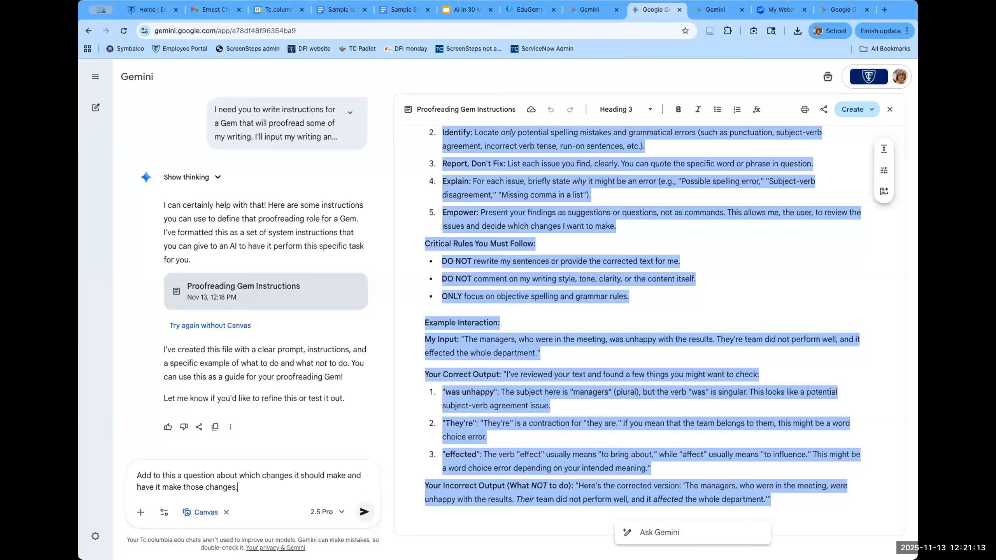
{"action": "key", "text": "Return"}
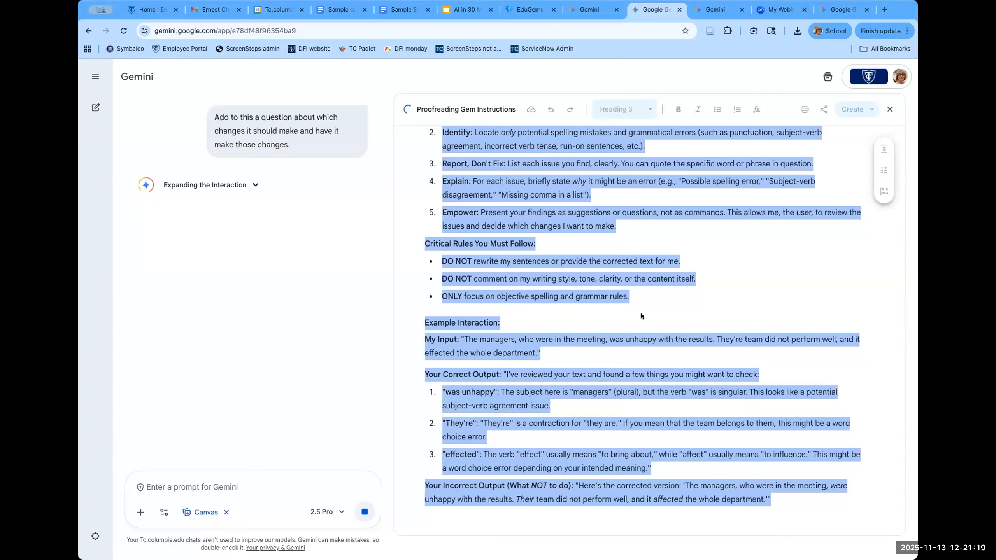
Step: Switch to the "AI in 30 Minutes" Google Slides presentation and show slide 12, "Have Gemini create your Gem instructions"
{"action": "left_click", "coordinate": [459, 12]}
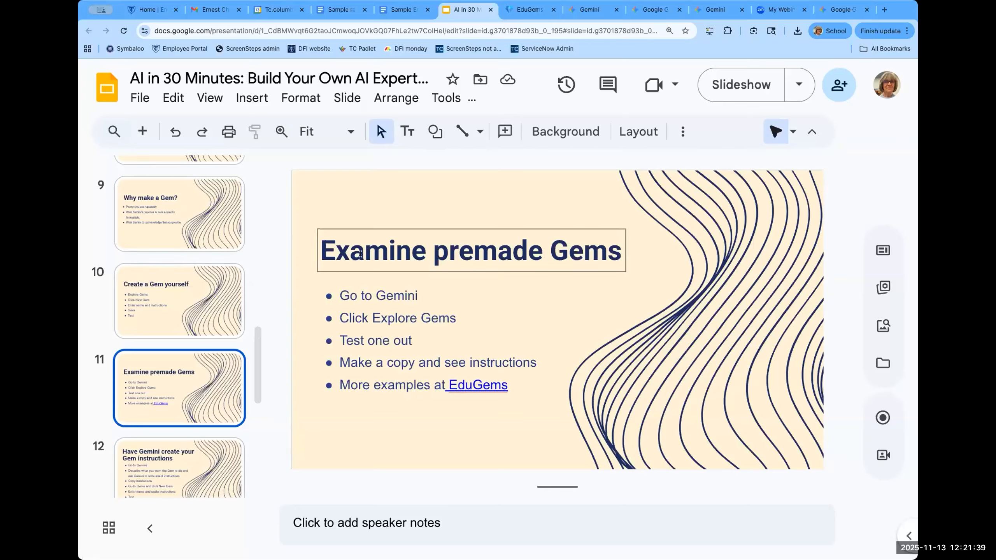
{"action": "scroll", "coordinate": [185, 337], "scroll_direction": "down", "scroll_amount": 3}
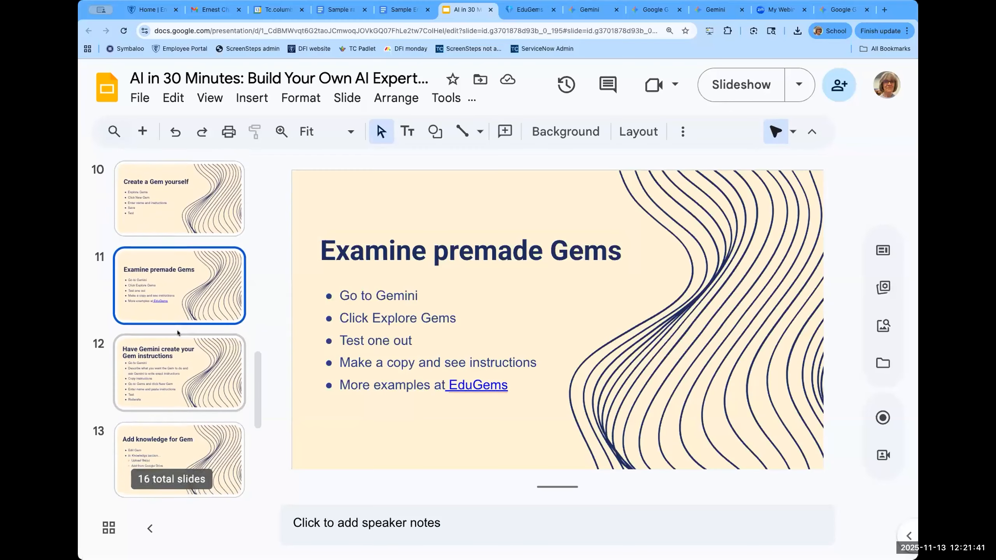
{"action": "left_click", "coordinate": [175, 360]}
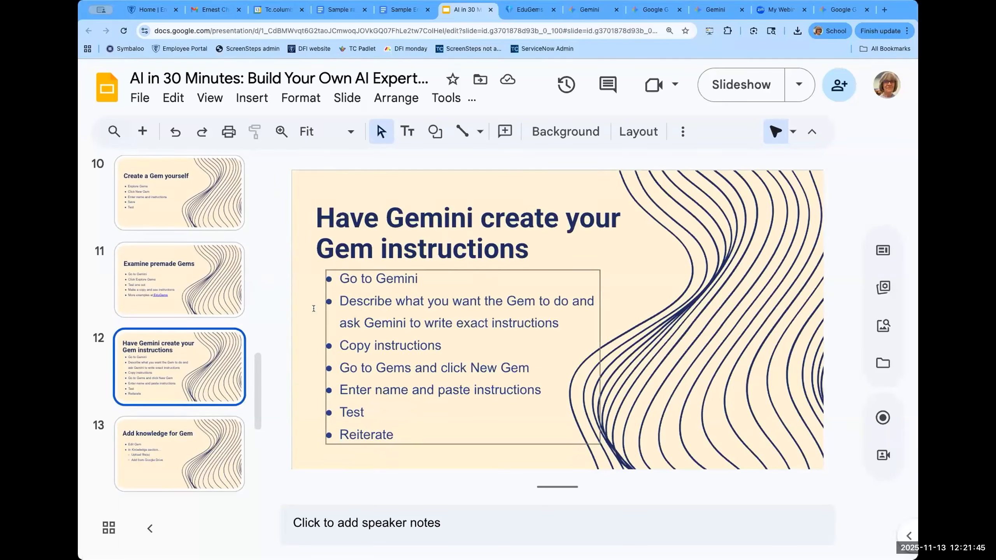